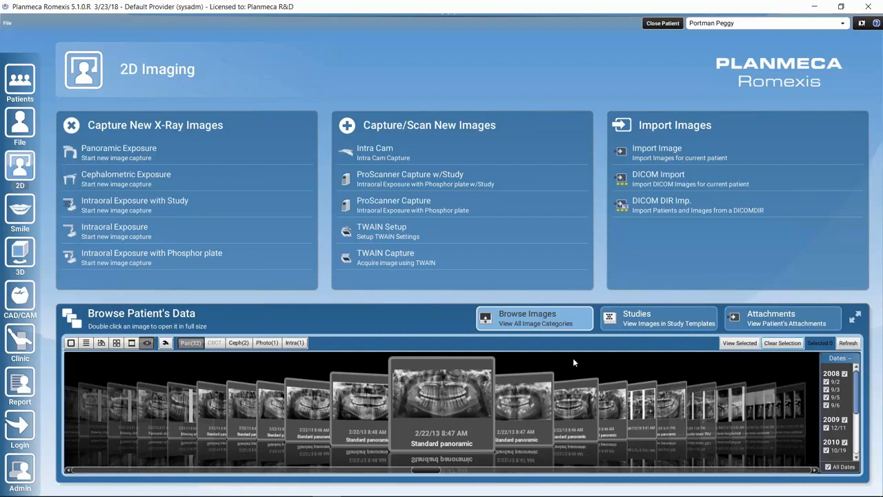
Select two neighbouring standard panoramic images from 2/22/13 8:47 AM and open the selection for viewing.
{"action": "left_click", "coordinate": [456, 410]}
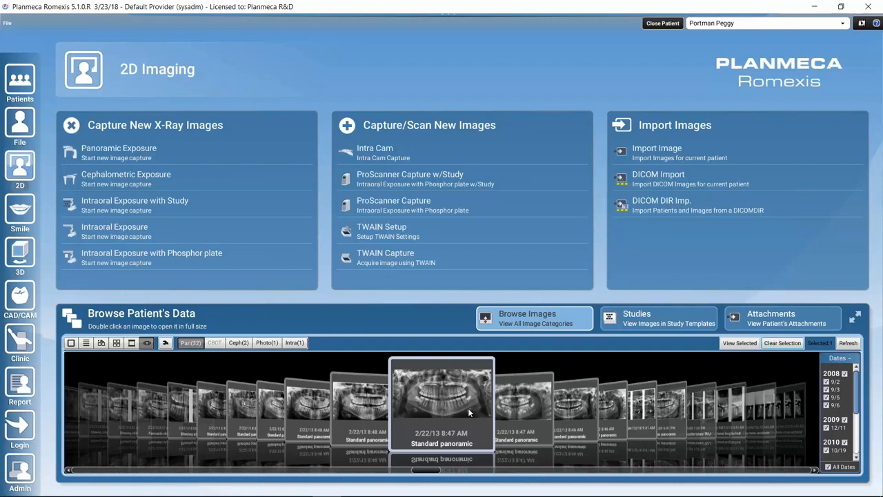
{"action": "scroll", "coordinate": [521, 413], "scroll_direction": "down", "scroll_amount": 1}
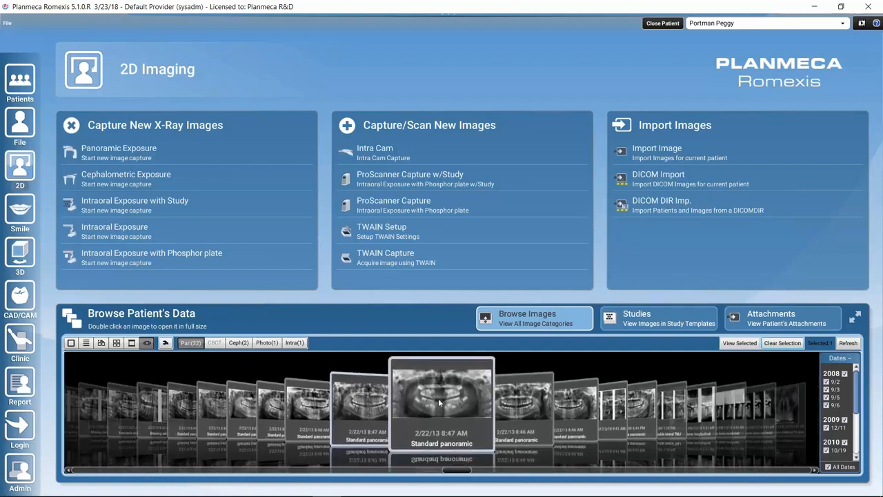
{"action": "left_click", "coordinate": [438, 398]}
{"action": "left_click", "coordinate": [739, 342]}
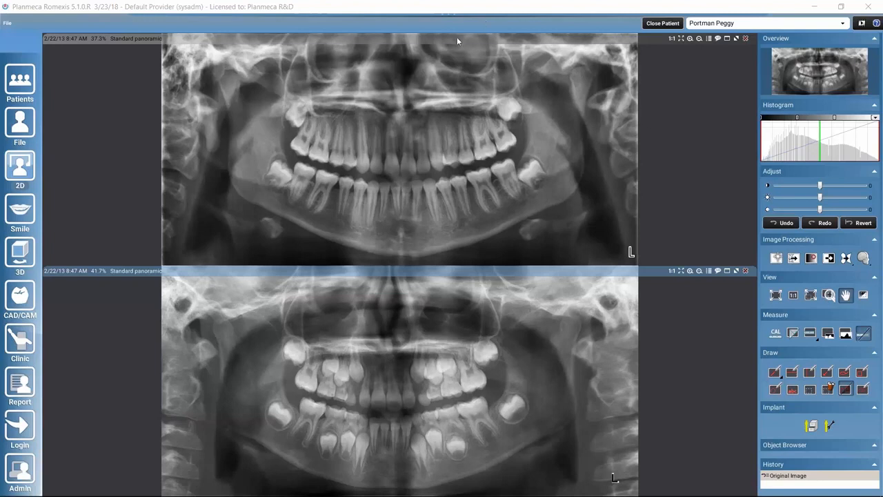
Review the available default, custom and template image layouts, and dismiss the layout chooser without applying one.
{"action": "mouse_move", "coordinate": [452, 13]}
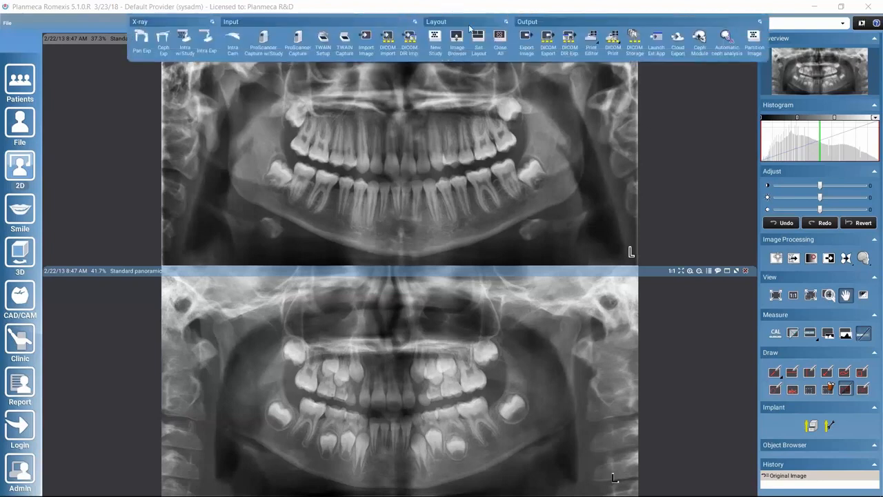
{"action": "left_click", "coordinate": [479, 43]}
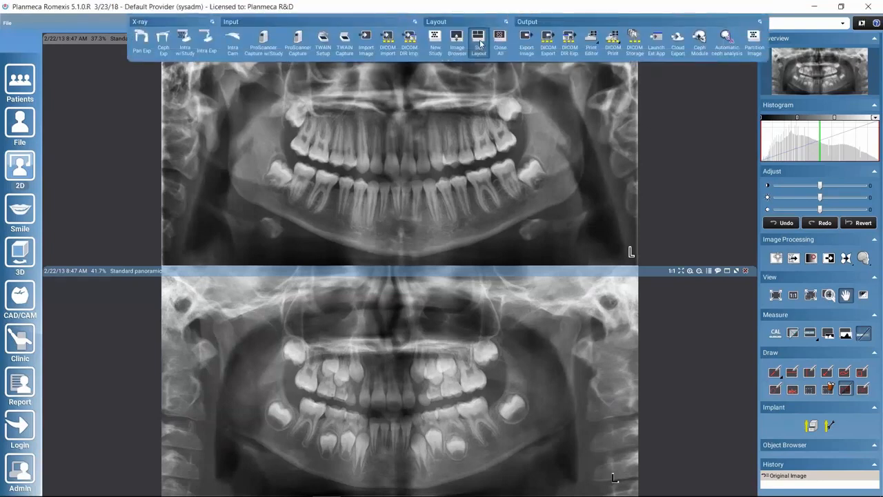
{"action": "left_click_drag", "start_coordinate": [427, 134], "coordinate": [241, 86]}
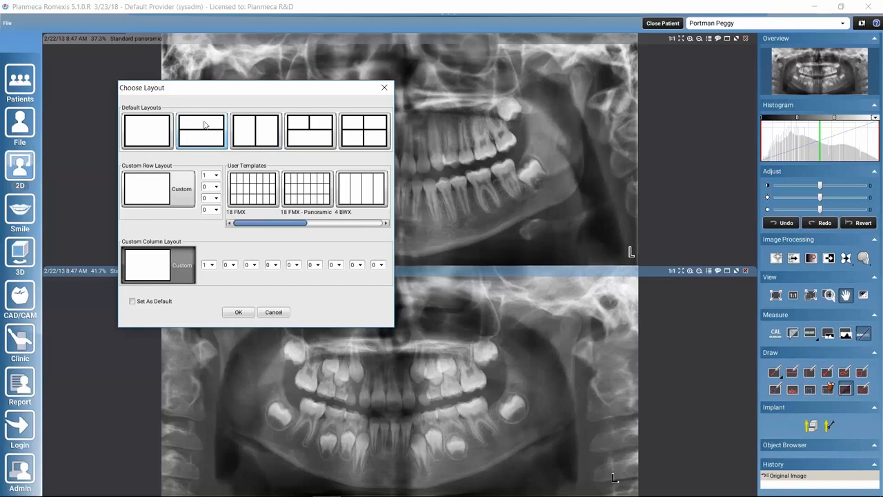
{"action": "left_click", "coordinate": [385, 88]}
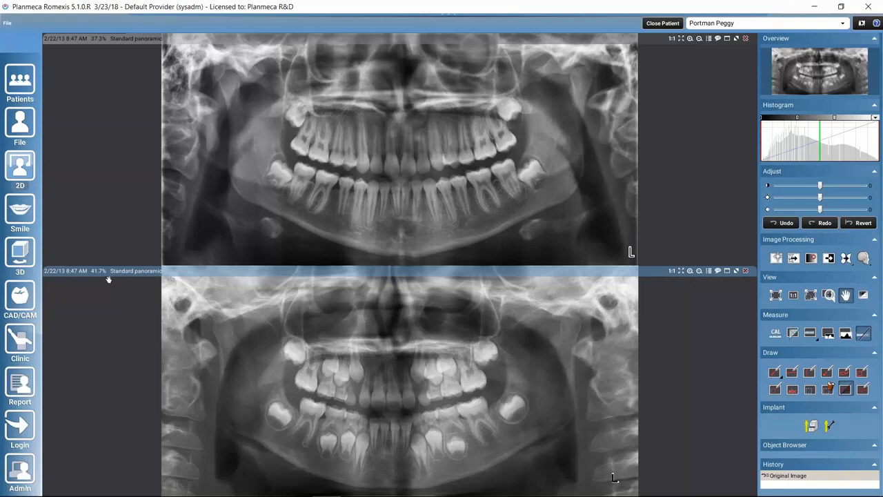
Activate the upper panoramic image, switch to the lower one, and make the upper image active again.
{"action": "left_click", "coordinate": [315, 125]}
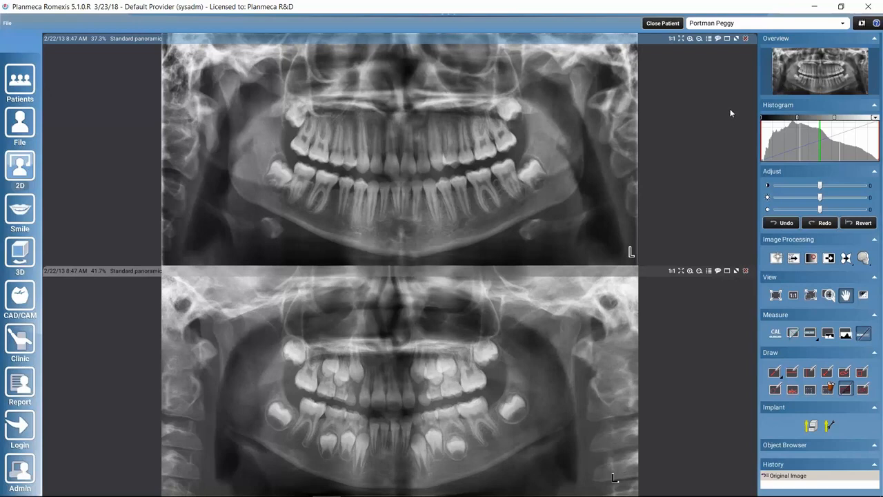
{"action": "left_click", "coordinate": [445, 386]}
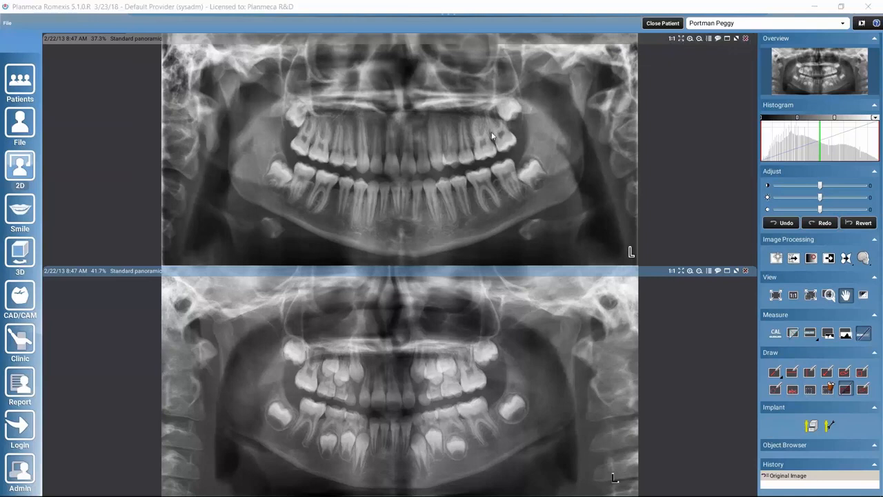
{"action": "left_click", "coordinate": [451, 120]}
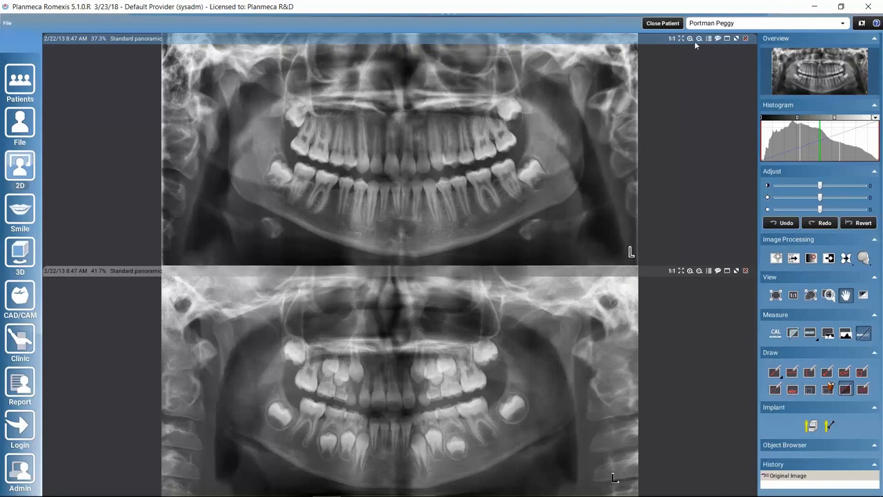
Zoom in on the upper panoramic image, zoom out slightly, and fit it back to its window.
{"action": "scroll", "coordinate": [380, 177], "scroll_direction": "up", "scroll_amount": 2}
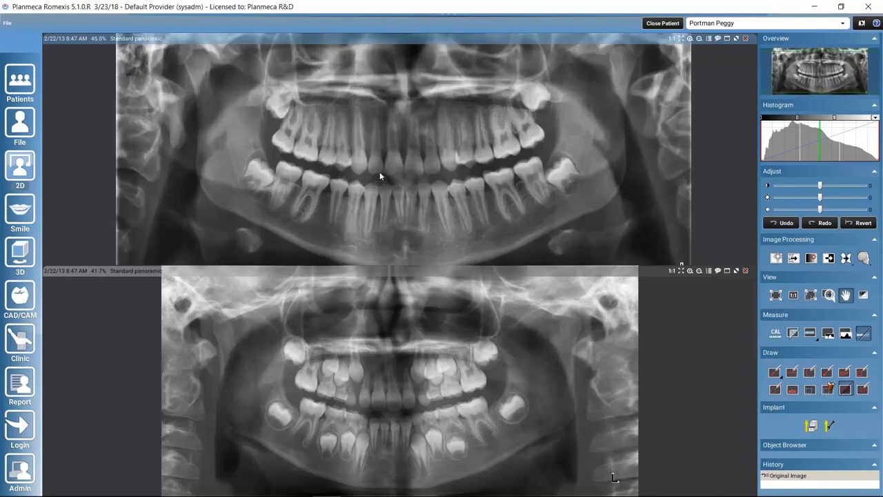
{"action": "scroll", "coordinate": [380, 177], "scroll_direction": "down", "scroll_amount": 1}
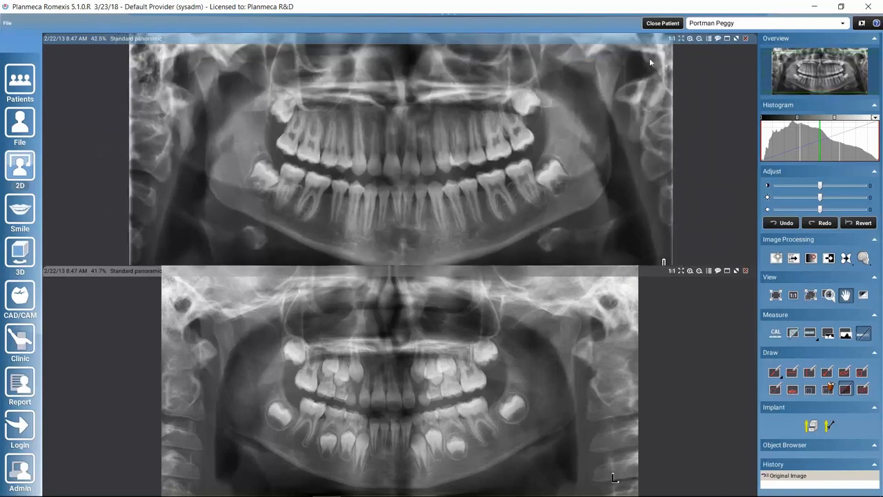
{"action": "left_click", "coordinate": [680, 39]}
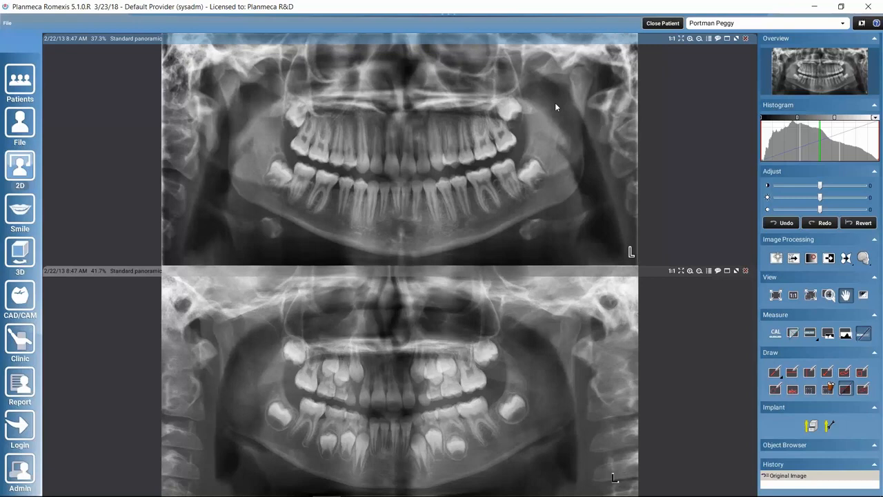
Review the upper image's general properties and tooth numbers, check its diagnosis notes, and cancel without saving.
{"action": "left_click", "coordinate": [709, 38]}
{"action": "left_click_drag", "start_coordinate": [460, 55], "coordinate": [434, 31]}
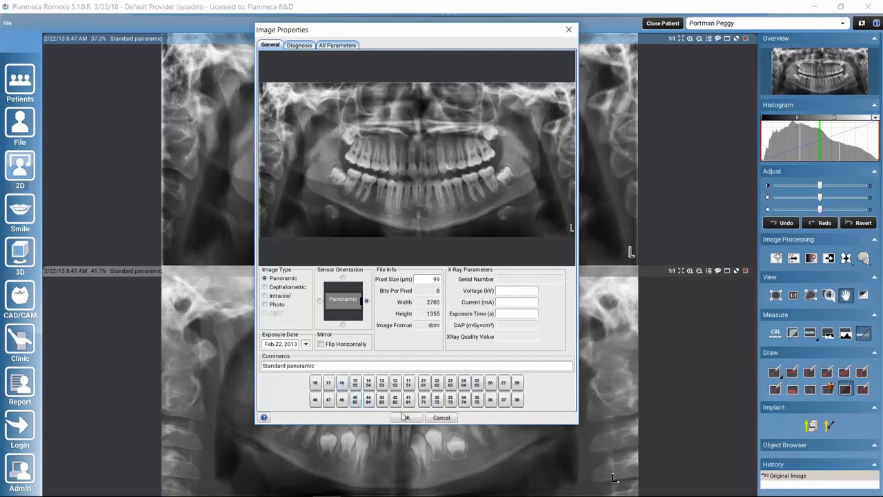
{"action": "left_click", "coordinate": [503, 400]}
{"action": "left_click", "coordinate": [518, 384]}
{"action": "left_click", "coordinate": [446, 416]}
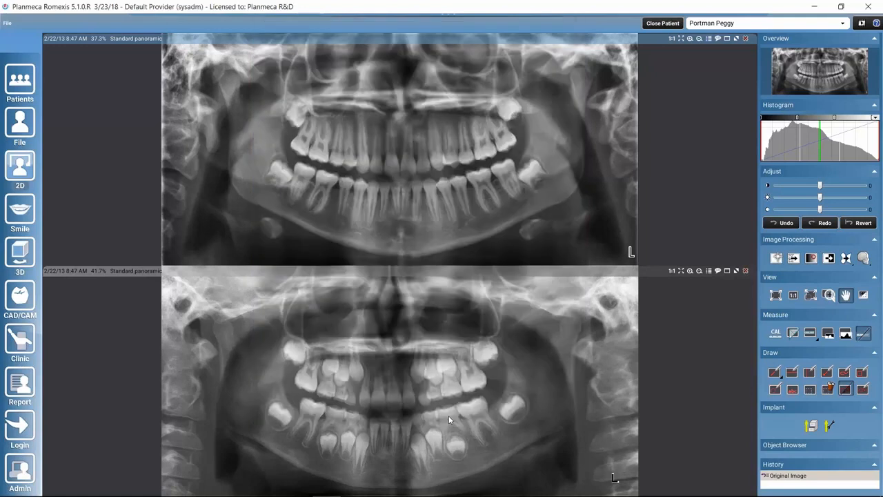
{"action": "left_click", "coordinate": [717, 39]}
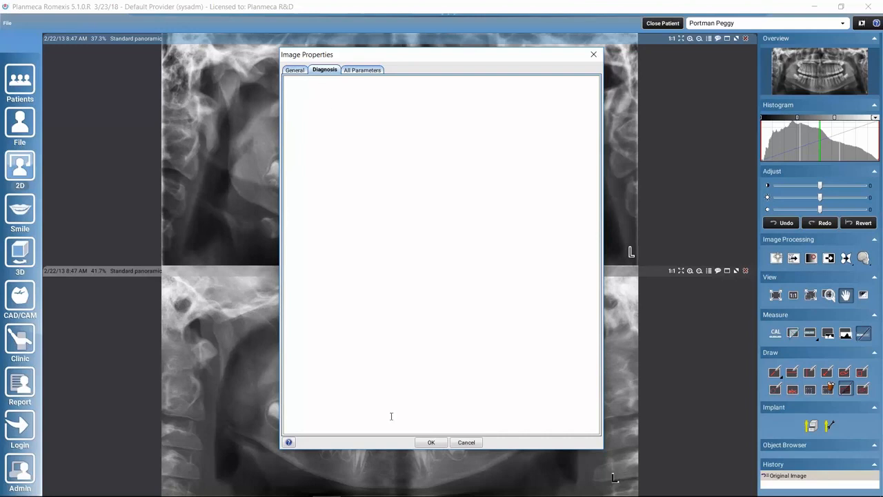
{"action": "left_click", "coordinate": [467, 443]}
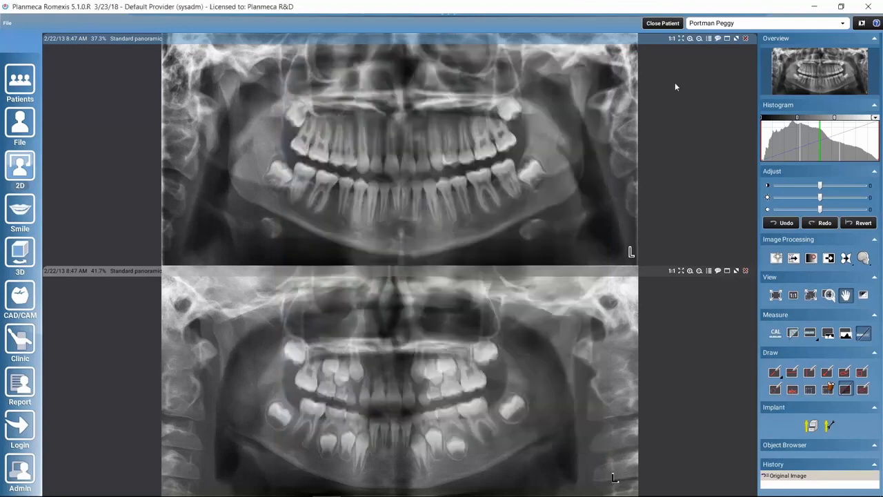
View the upper image maximized and in full screen, show and hide the full-screen tools, and return to the two-image view.
{"action": "left_click", "coordinate": [726, 39]}
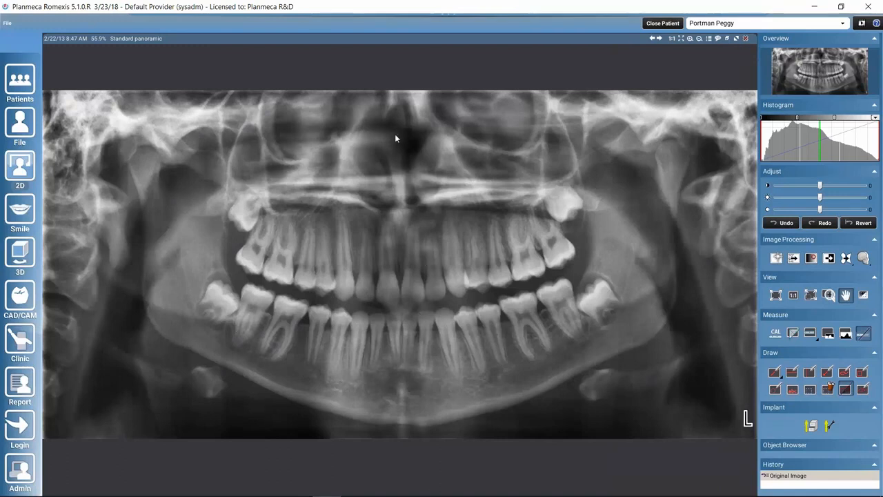
{"action": "left_click", "coordinate": [727, 40]}
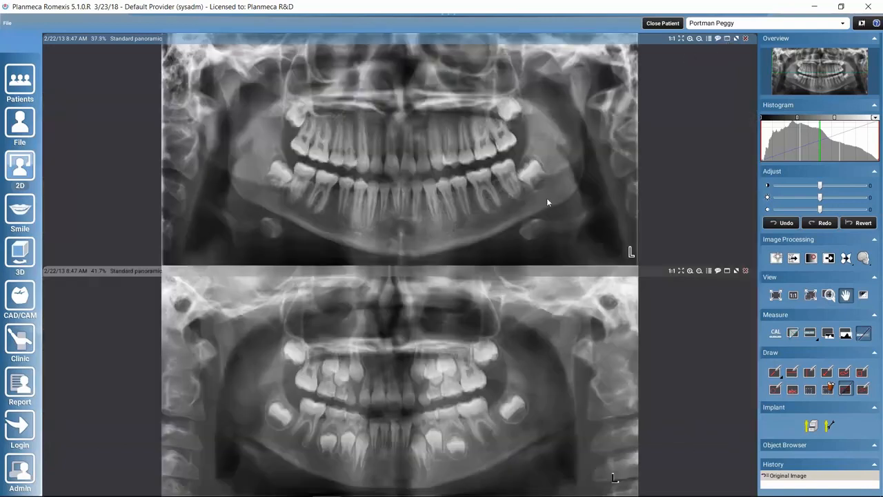
{"action": "left_click", "coordinate": [736, 40]}
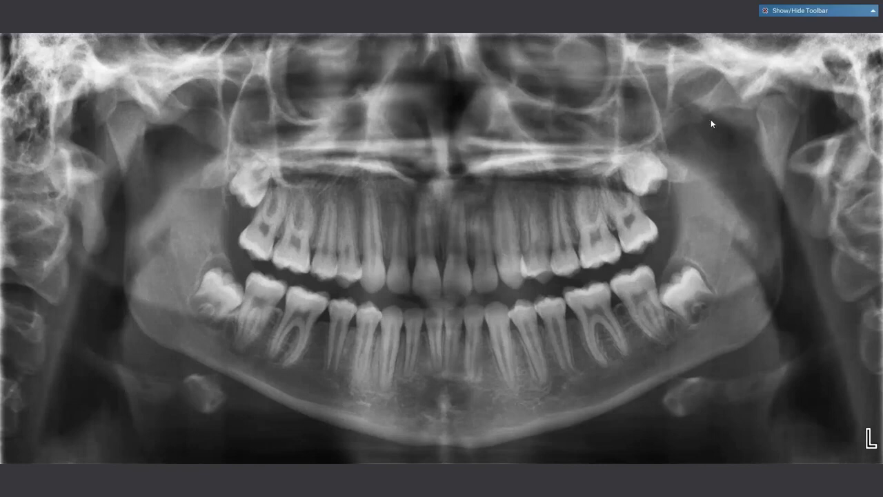
{"action": "left_click", "coordinate": [873, 11]}
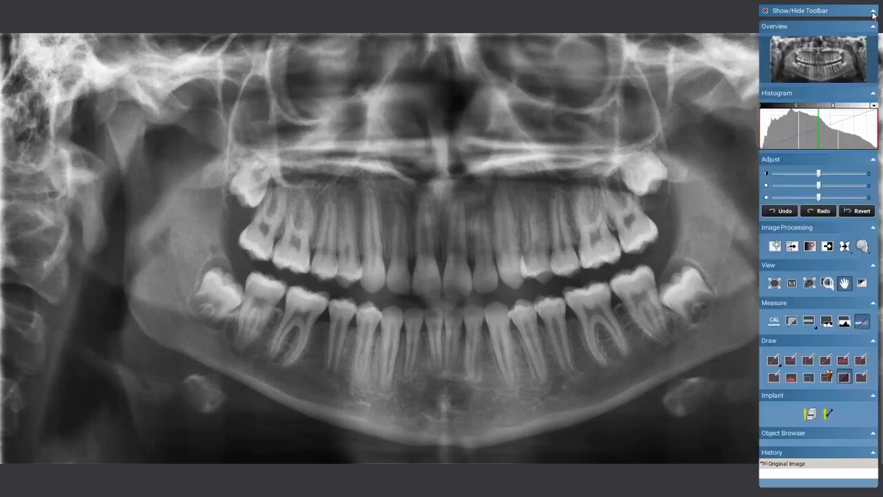
{"action": "left_click", "coordinate": [873, 12]}
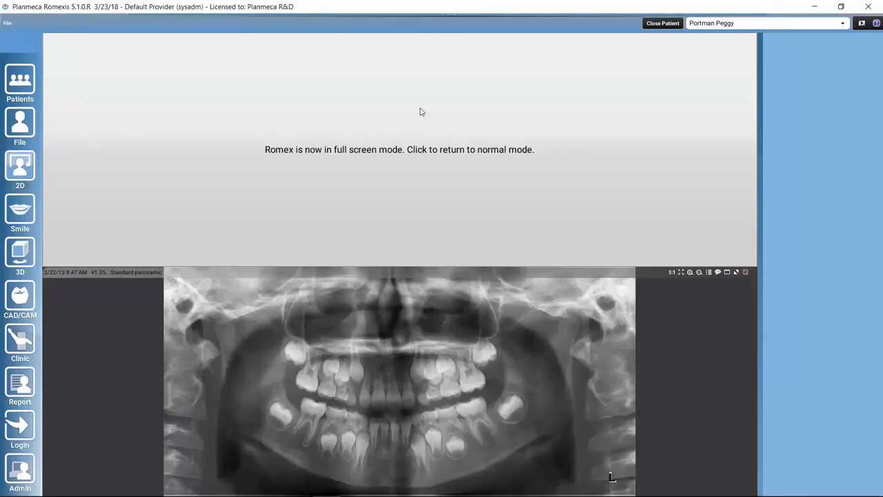
{"action": "left_click", "coordinate": [422, 112]}
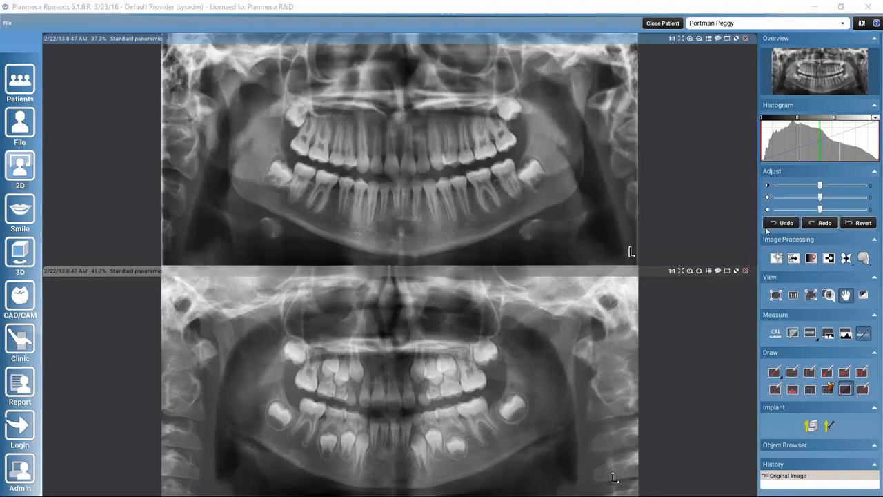
Close the lower panoramic image, leaving only the upper one open.
{"action": "left_click", "coordinate": [746, 273]}
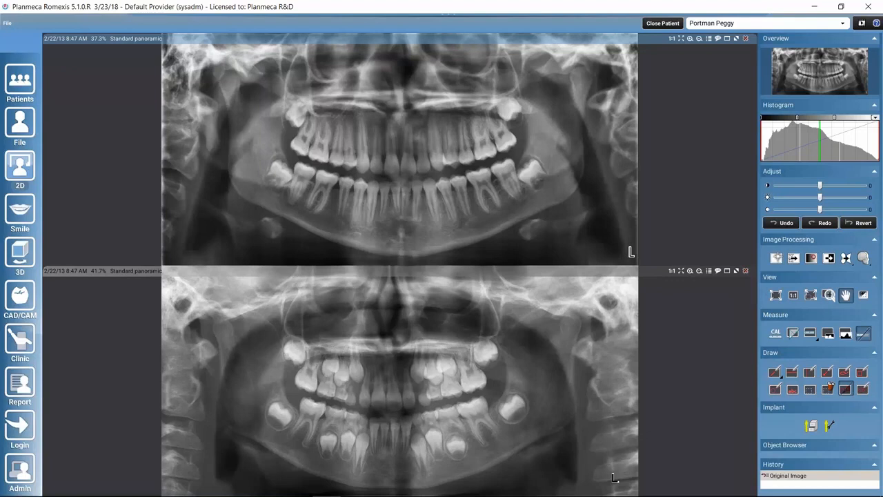
{"action": "left_click", "coordinate": [746, 272]}
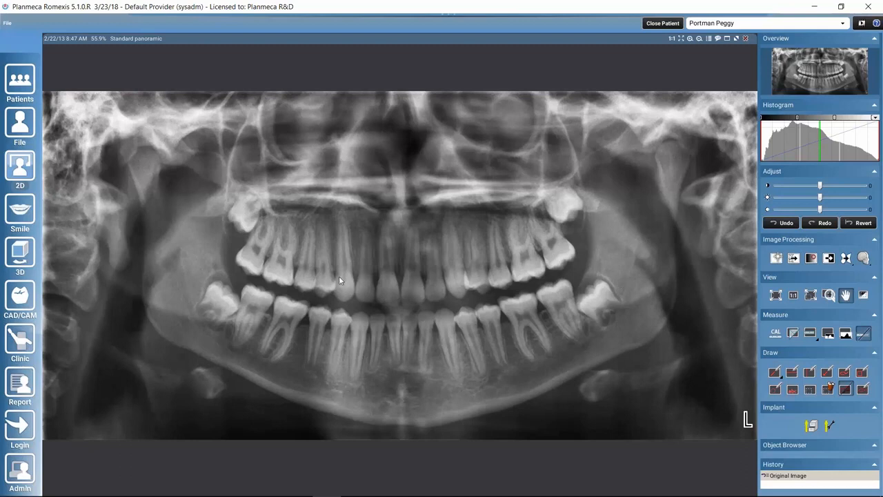
Examine the panoramic image's Alignments settings and its other image options, including Inactivate, without applying any.
{"action": "right_click", "coordinate": [412, 228]}
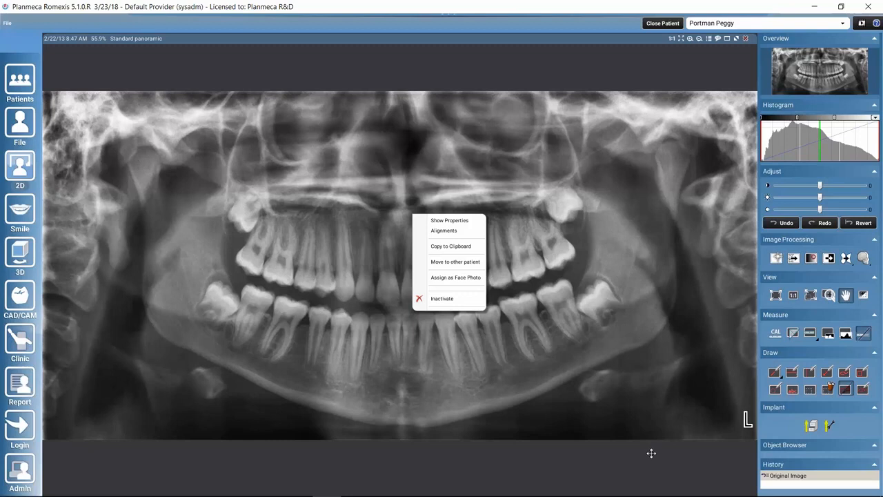
{"action": "left_click", "coordinate": [438, 232]}
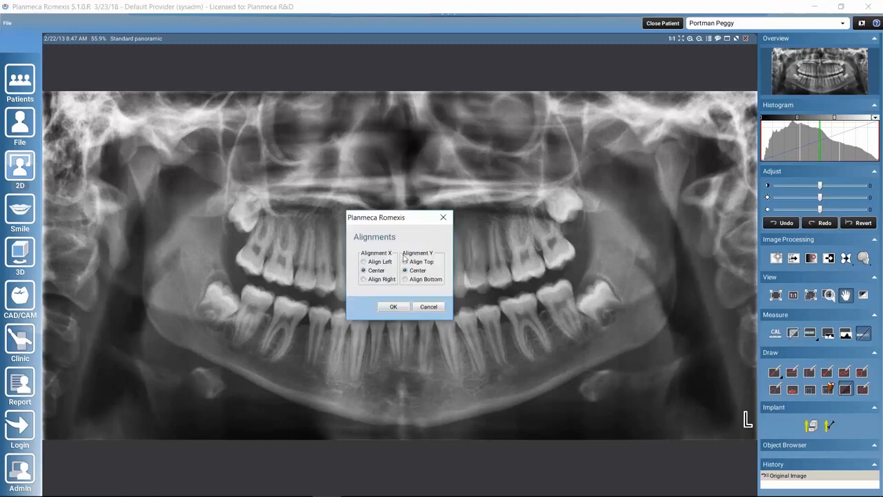
{"action": "left_click", "coordinate": [429, 308]}
{"action": "right_click", "coordinate": [451, 262]}
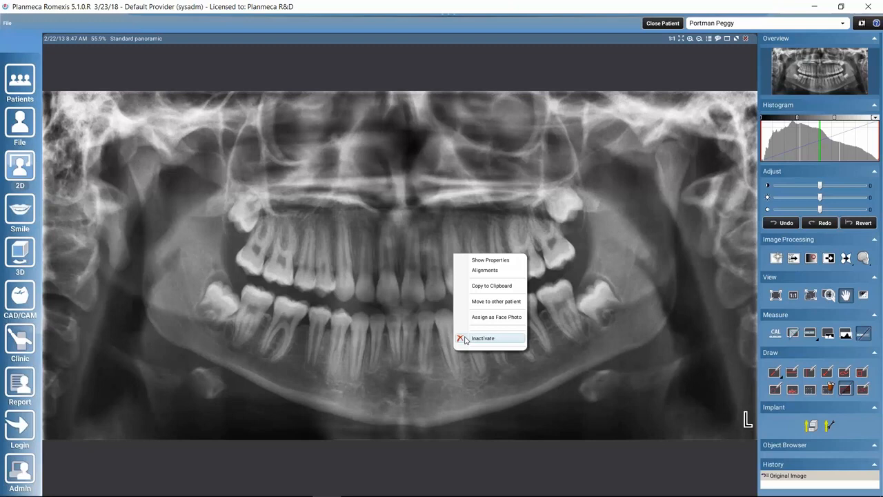
{"action": "left_click", "coordinate": [469, 338]}
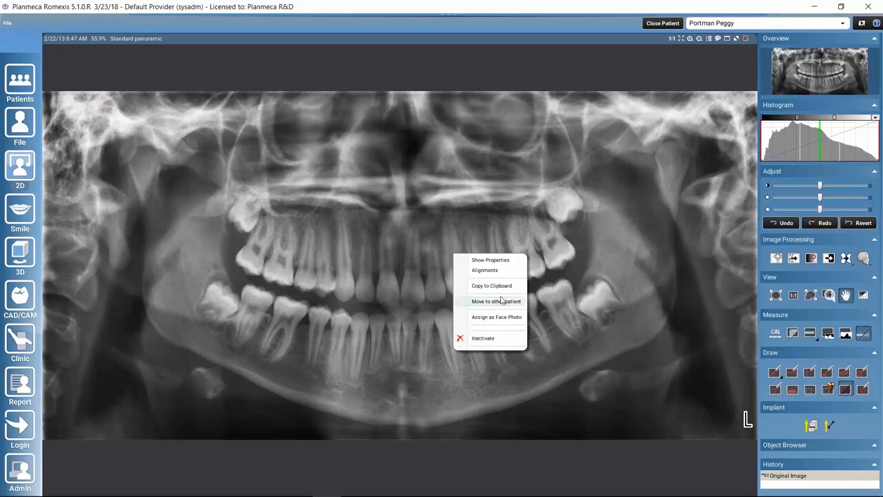
{"action": "left_click", "coordinate": [529, 165]}
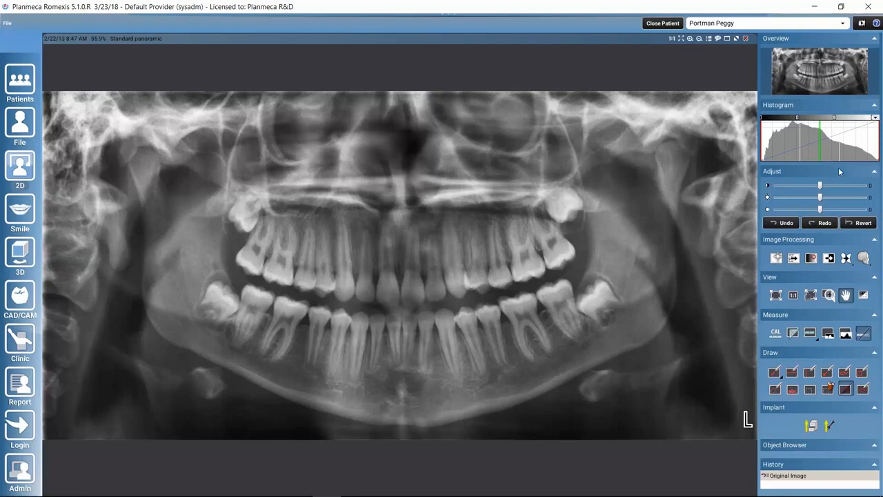
Collapse the Histogram and Adjust tool groups, and expand both again.
{"action": "left_click", "coordinate": [874, 105]}
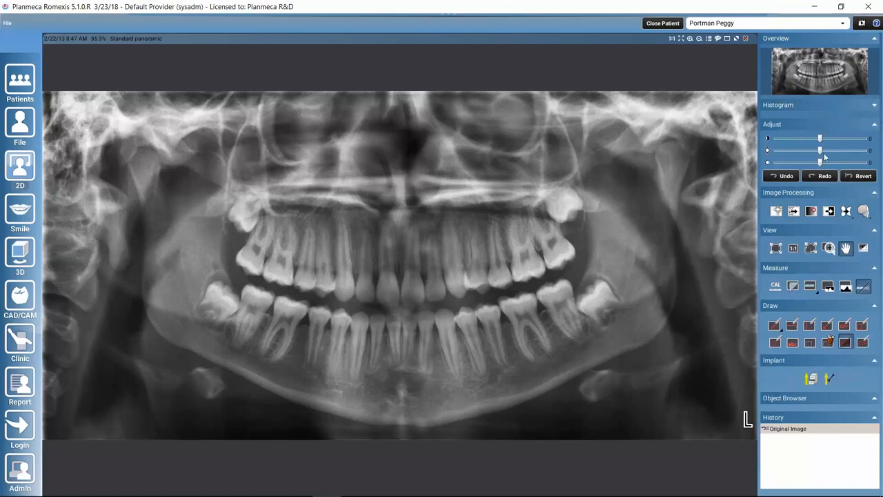
{"action": "left_click", "coordinate": [874, 126]}
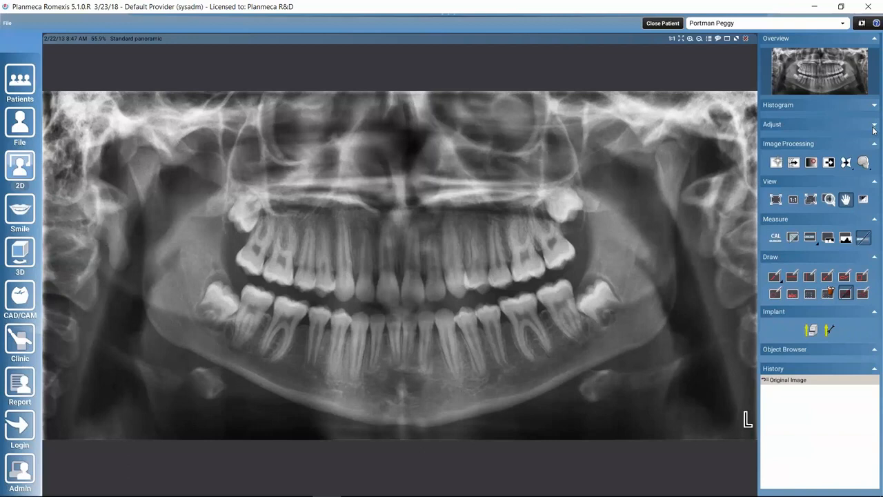
{"action": "left_click", "coordinate": [875, 124]}
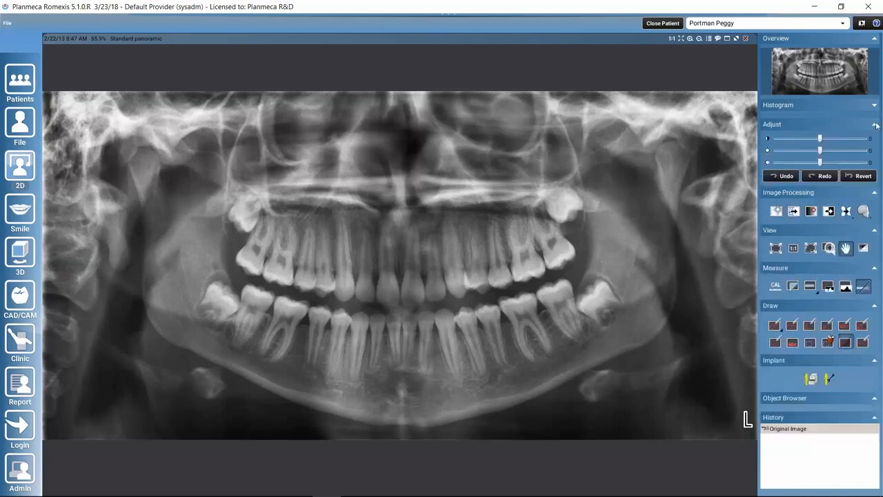
{"action": "left_click", "coordinate": [874, 106]}
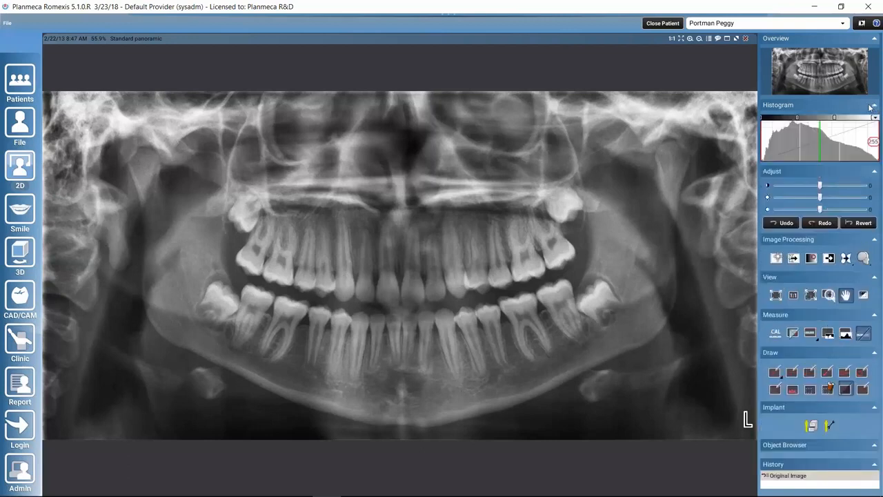
Examine the Image Processing toolbar's customization and reset options without applying any, and collapse the Measure tool group.
{"action": "right_click", "coordinate": [776, 258]}
{"action": "mouse_move", "coordinate": [776, 260]}
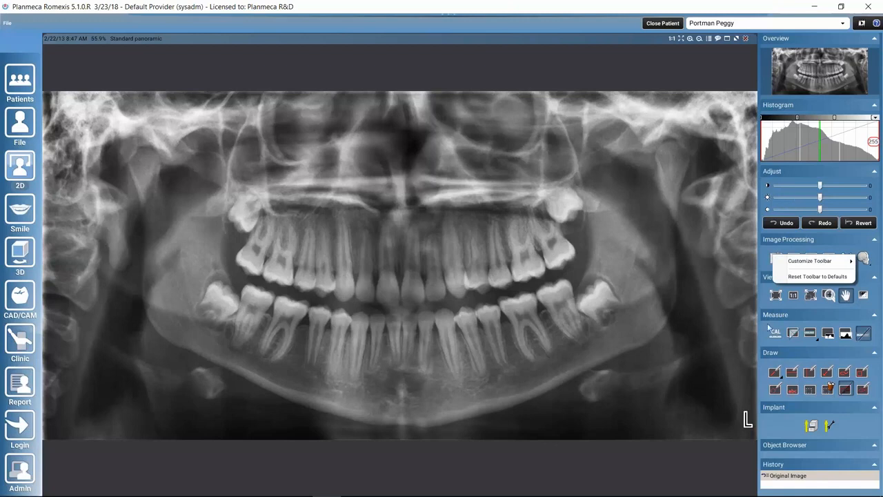
{"action": "left_click", "coordinate": [843, 314]}
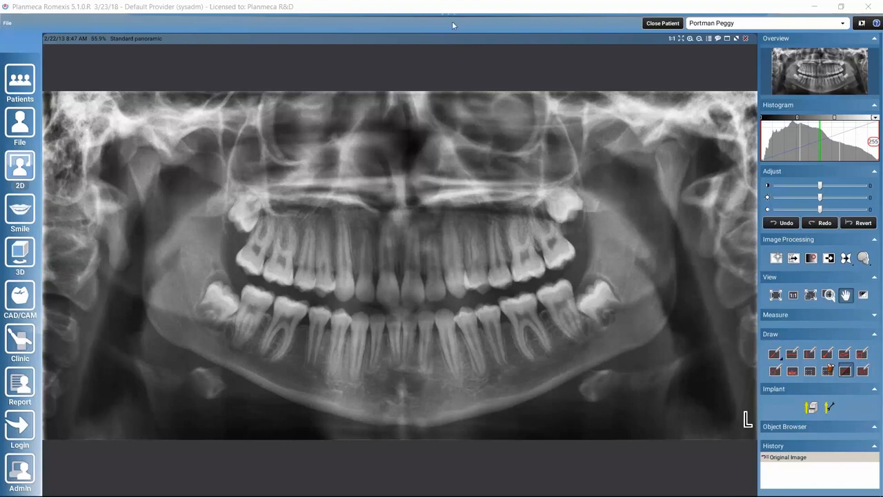
Examine the Layout toolbar's display and customization options, including its list of tools, and close them without changes.
{"action": "mouse_move", "coordinate": [452, 21]}
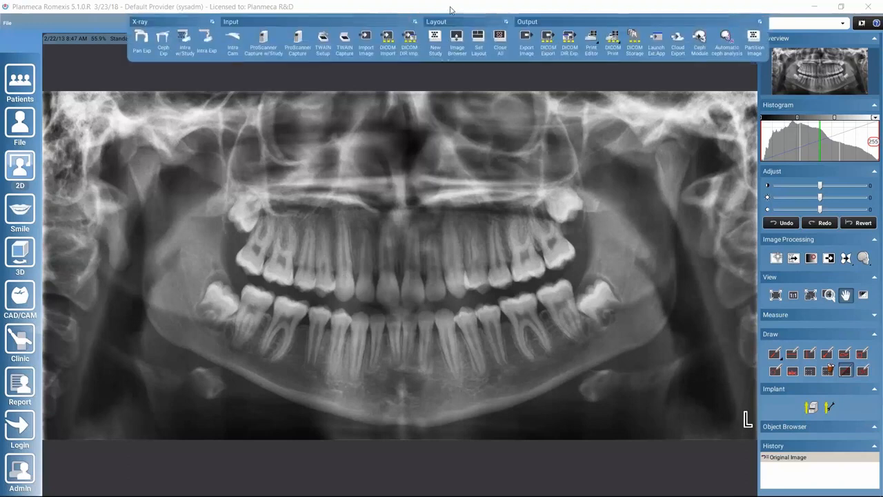
{"action": "right_click", "coordinate": [500, 48]}
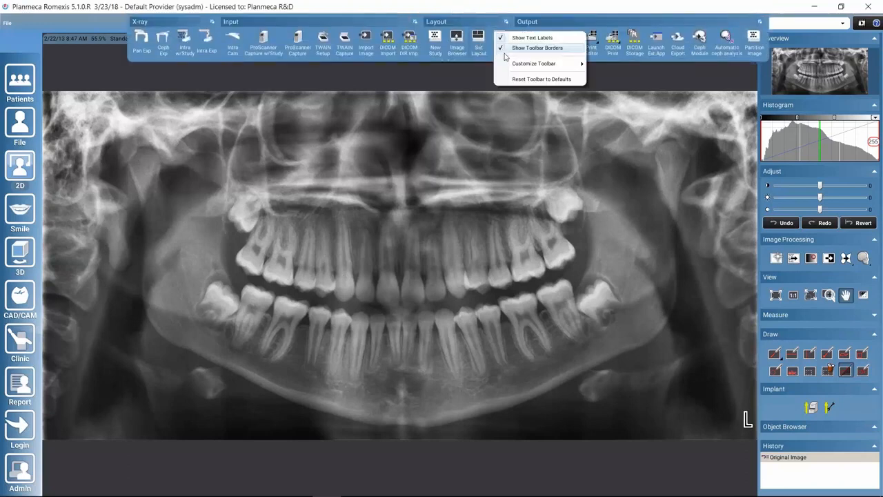
{"action": "mouse_move", "coordinate": [511, 65]}
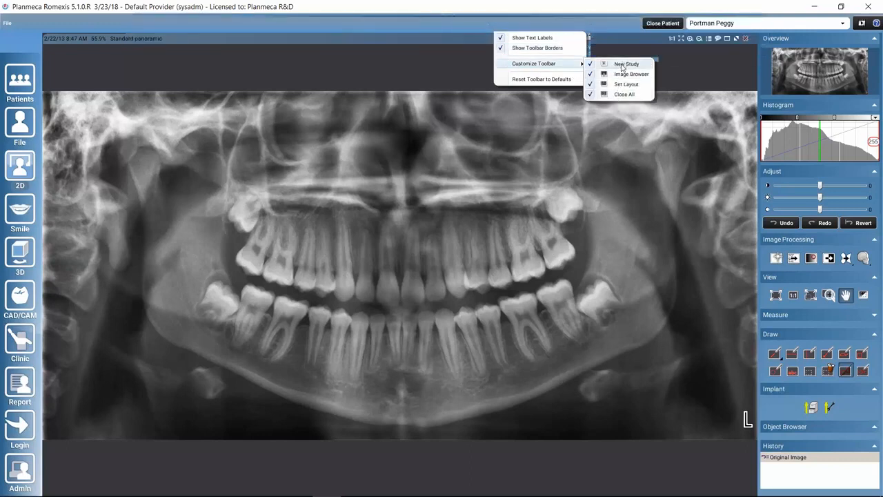
{"action": "left_click", "coordinate": [532, 97]}
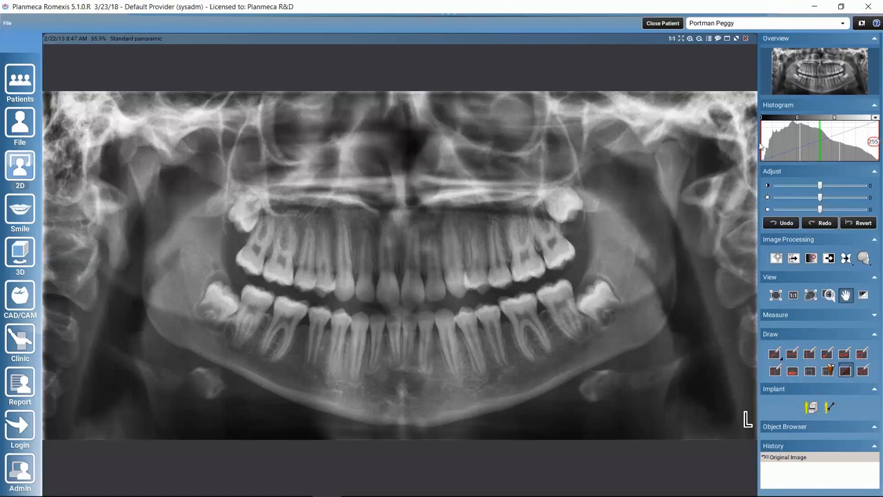
Adjust the panoramic image's histogram levels, keeping the range at 0 to 255 and setting the gamma to 1.6.
{"action": "mouse_move", "coordinate": [761, 146]}
{"action": "left_mouse_down"}
{"action": "mouse_move", "coordinate": [774, 143]}
{"action": "mouse_move", "coordinate": [759, 136]}
{"action": "left_mouse_up"}
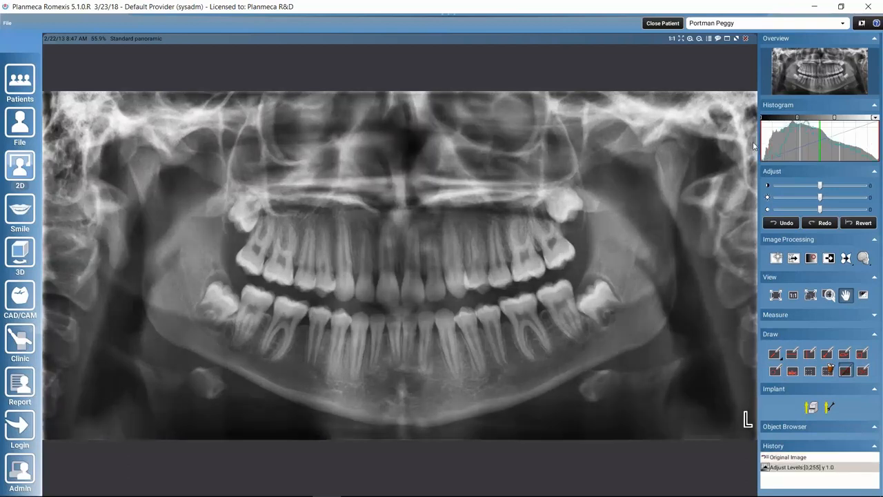
{"action": "mouse_move", "coordinate": [819, 136]}
{"action": "left_mouse_down"}
{"action": "mouse_move", "coordinate": [786, 136]}
{"action": "mouse_move", "coordinate": [845, 136]}
{"action": "mouse_move", "coordinate": [821, 136]}
{"action": "left_mouse_up"}
{"action": "left_click_drag", "start_coordinate": [818, 139], "coordinate": [815, 138]}
{"action": "left_click_drag", "start_coordinate": [815, 137], "coordinate": [818, 137]}
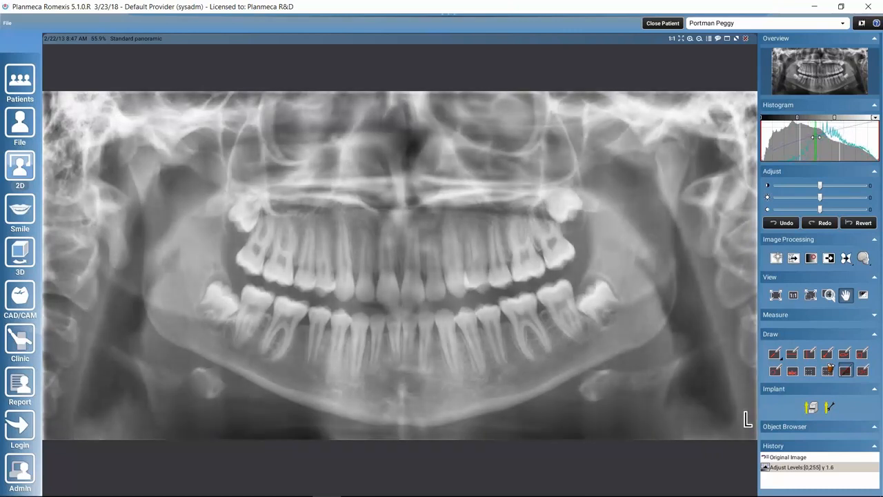
Examine the histogram's color palettes without applying one.
{"action": "left_click", "coordinate": [875, 118]}
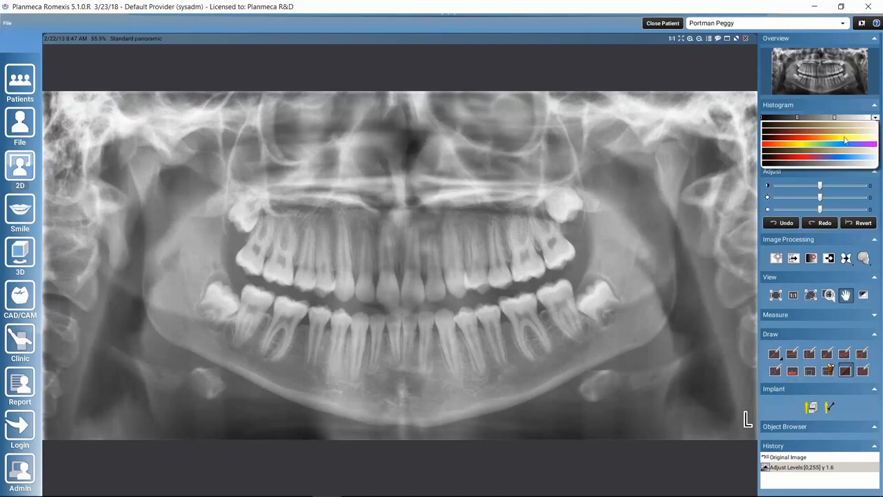
{"action": "left_click", "coordinate": [874, 119]}
{"action": "left_click", "coordinate": [874, 118]}
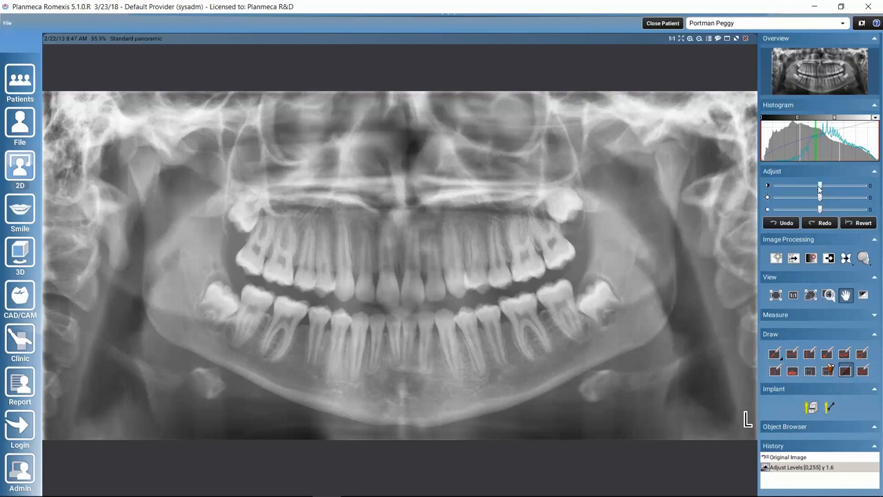
Set the panoramic image's contrast to 5 and brightness to 0, dismissing the account notification.
{"action": "mouse_move", "coordinate": [820, 186]}
{"action": "left_mouse_down"}
{"action": "mouse_move", "coordinate": [829, 186]}
{"action": "mouse_move", "coordinate": [820, 187]}
{"action": "left_mouse_up"}
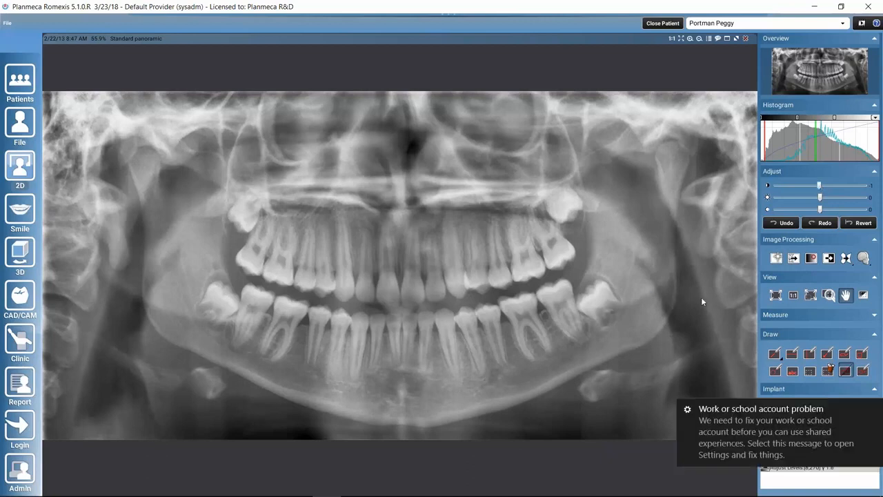
{"action": "left_click", "coordinate": [873, 411]}
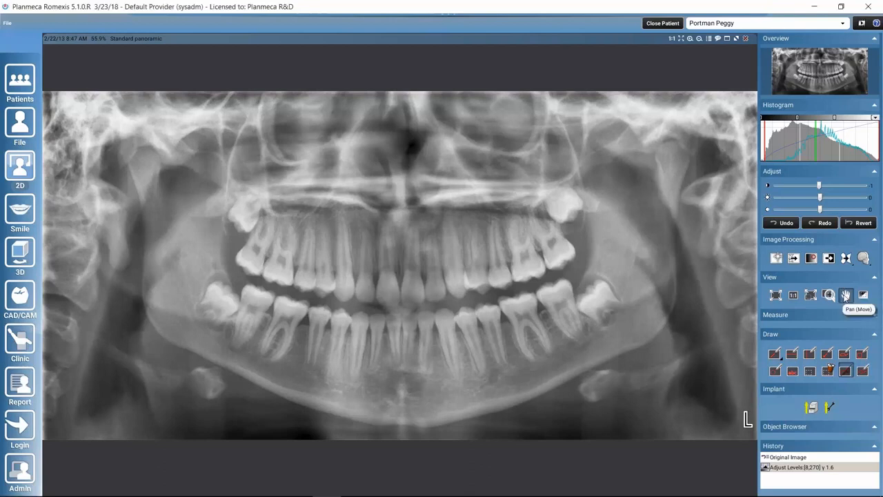
{"action": "left_click", "coordinate": [846, 296]}
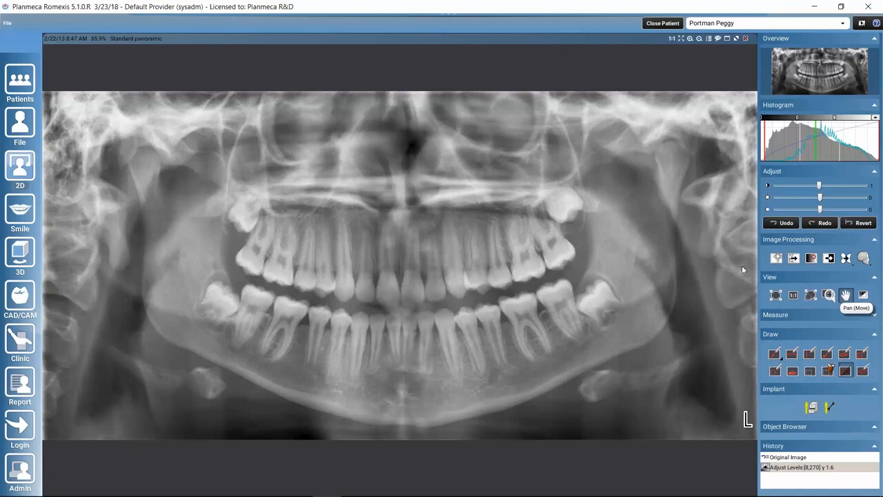
{"action": "mouse_move", "coordinate": [596, 258]}
{"action": "left_mouse_down"}
{"action": "mouse_move", "coordinate": [577, 250]}
{"action": "mouse_move", "coordinate": [546, 260]}
{"action": "mouse_move", "coordinate": [580, 272]}
{"action": "mouse_move", "coordinate": [627, 262]}
{"action": "mouse_move", "coordinate": [588, 246]}
{"action": "mouse_move", "coordinate": [547, 249]}
{"action": "mouse_move", "coordinate": [599, 260]}
{"action": "mouse_move", "coordinate": [548, 248]}
{"action": "mouse_move", "coordinate": [581, 258]}
{"action": "left_mouse_up"}
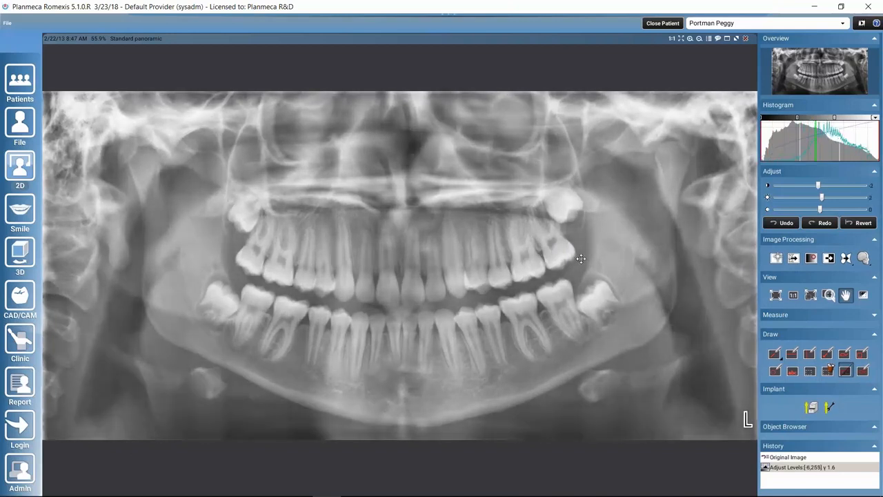
{"action": "left_click_drag", "start_coordinate": [581, 258], "coordinate": [575, 281]}
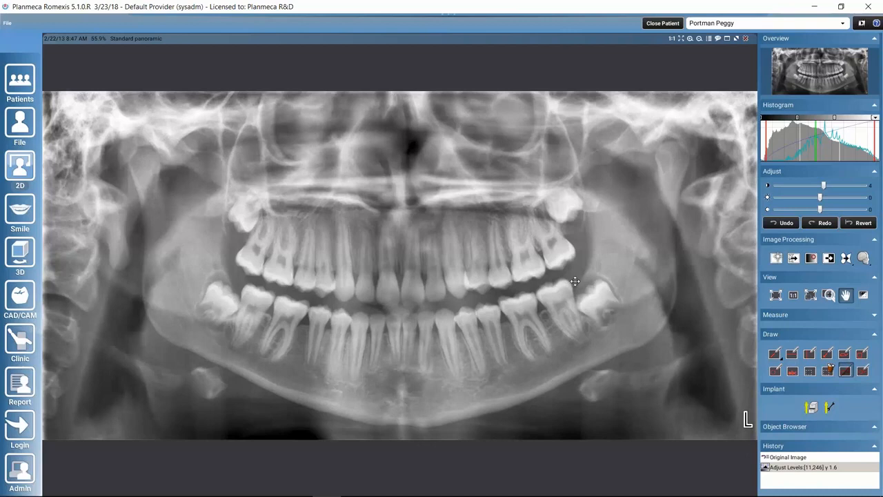
{"action": "left_click_drag", "start_coordinate": [574, 282], "coordinate": [574, 287]}
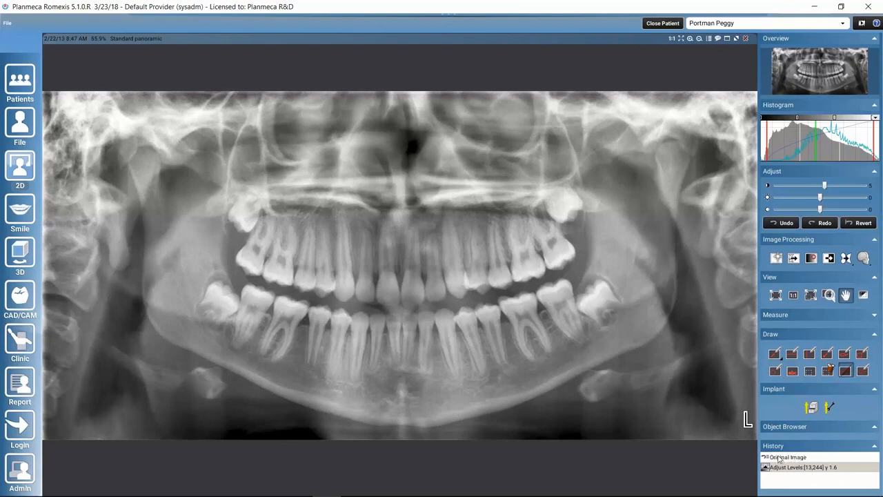
Compare the original image with the adjusted levels through the history, and view the Capture options without applying any.
{"action": "left_click", "coordinate": [786, 458]}
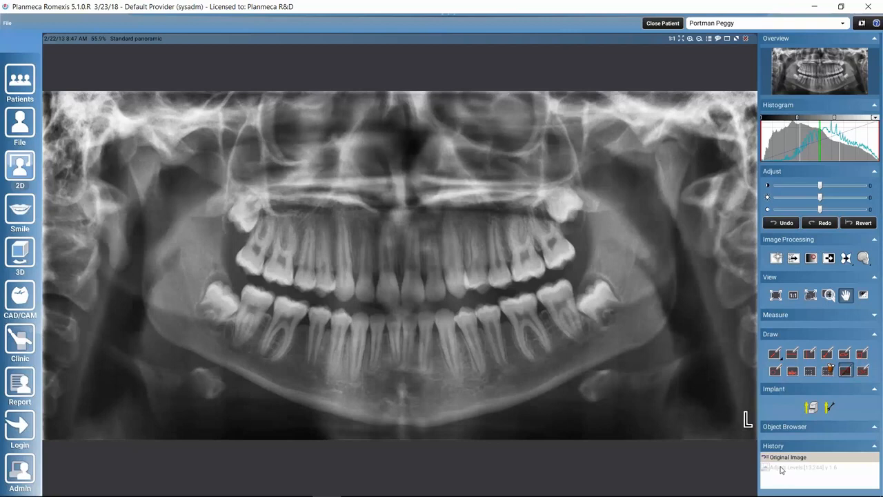
{"action": "left_click", "coordinate": [774, 472]}
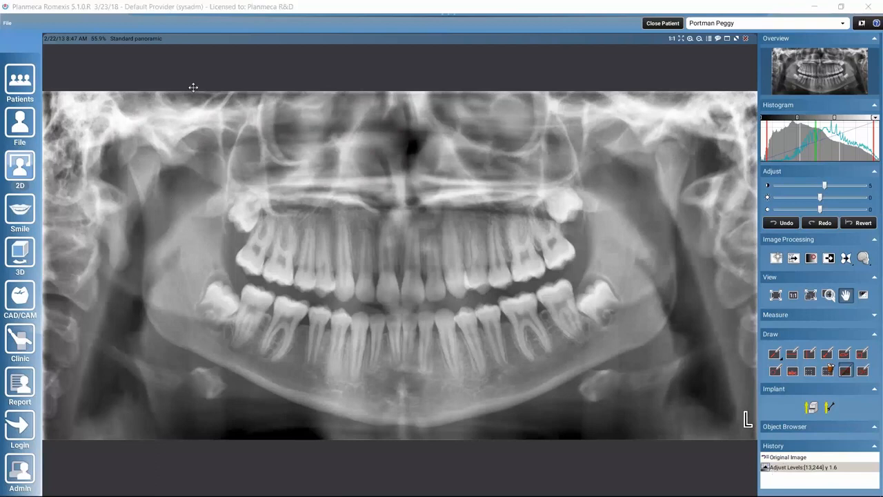
{"action": "left_click", "coordinate": [7, 24]}
{"action": "mouse_move", "coordinate": [22, 57]}
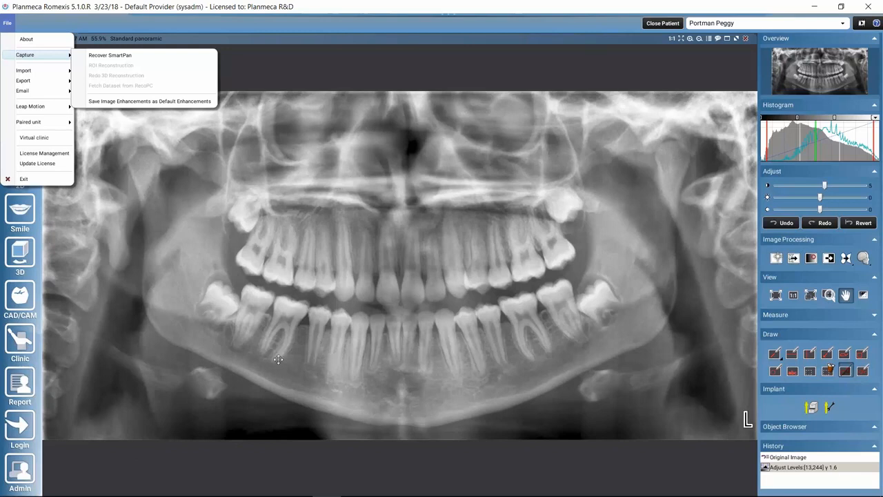
{"action": "left_click", "coordinate": [404, 469]}
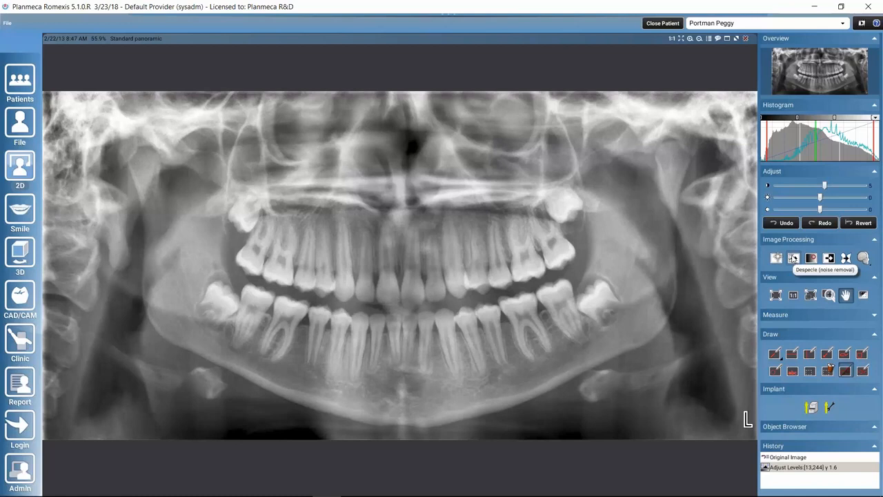
Invert the panoramic image's gray values and invert them back.
{"action": "left_click", "coordinate": [793, 258]}
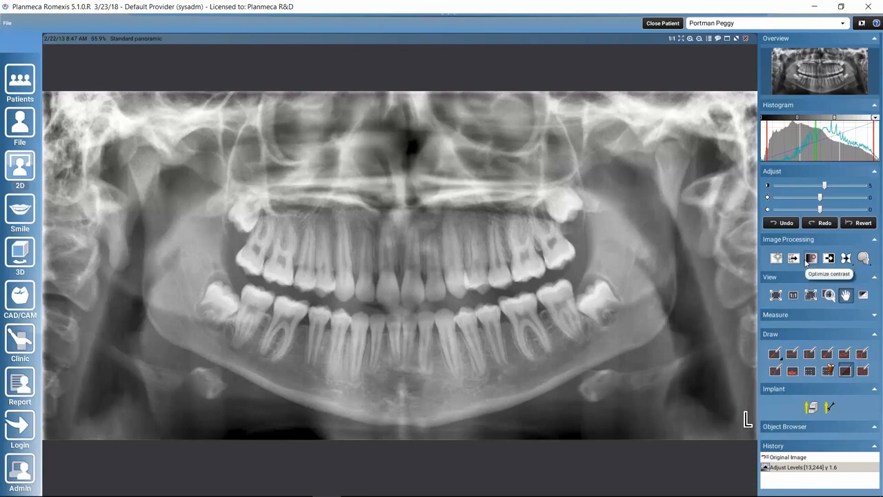
{"action": "left_click", "coordinate": [828, 259]}
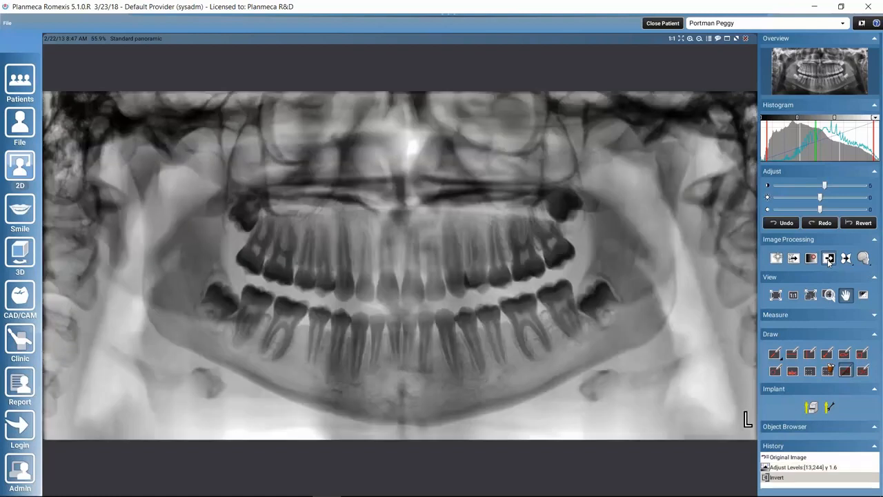
{"action": "left_click", "coordinate": [829, 259]}
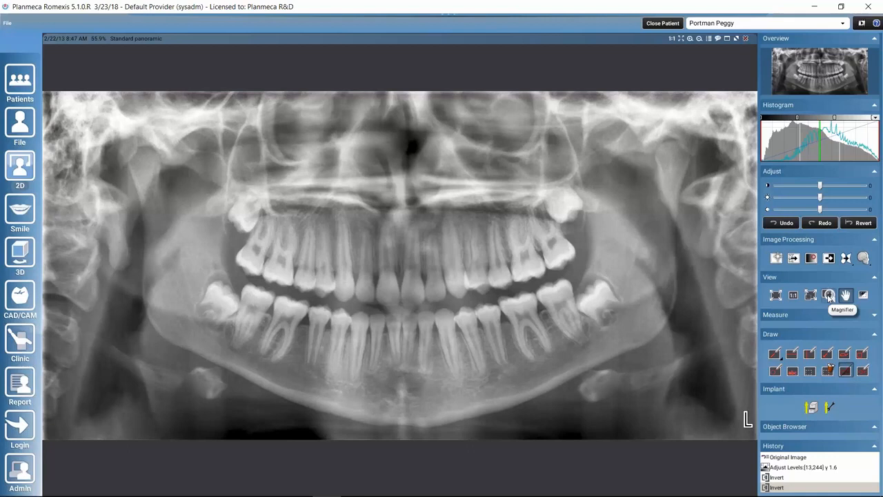
Inspect the teeth and jaw areas across the panoramic image with the Magnifier.
{"action": "left_click", "coordinate": [830, 295]}
{"action": "left_click_drag", "start_coordinate": [219, 179], "coordinate": [680, 284]}
{"action": "scroll", "coordinate": [233, 275], "scroll_direction": "down", "scroll_amount": 1}
{"action": "left_click_drag", "start_coordinate": [484, 259], "coordinate": [652, 308]}
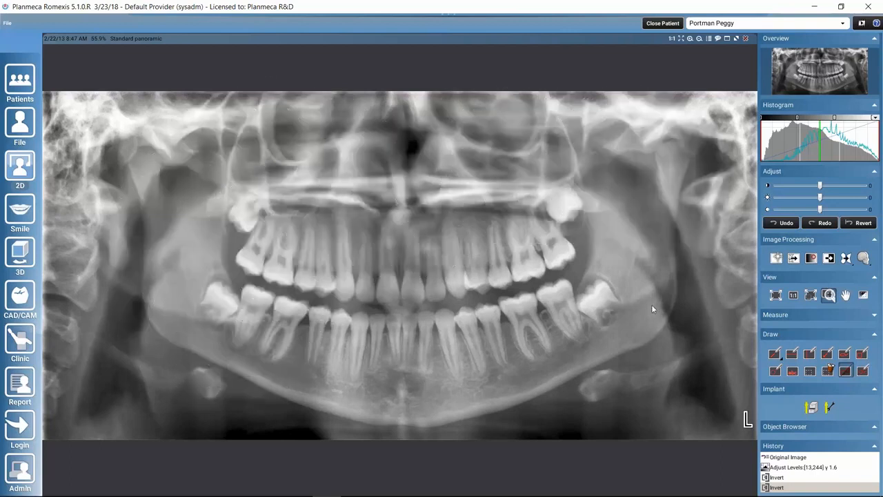
{"action": "left_click_drag", "start_coordinate": [345, 214], "coordinate": [475, 353]}
{"action": "left_click", "coordinate": [233, 322]}
{"action": "left_click", "coordinate": [256, 221]}
{"action": "left_click", "coordinate": [245, 222]}
{"action": "left_click", "coordinate": [197, 368]}
{"action": "left_click", "coordinate": [247, 317]}
Mark a rectangular region of interest around the lower molars at the image's left and adjust its levels to 2 to 258.
{"action": "left_click", "coordinate": [863, 295]}
{"action": "left_click_drag", "start_coordinate": [185, 258], "coordinate": [308, 367]}
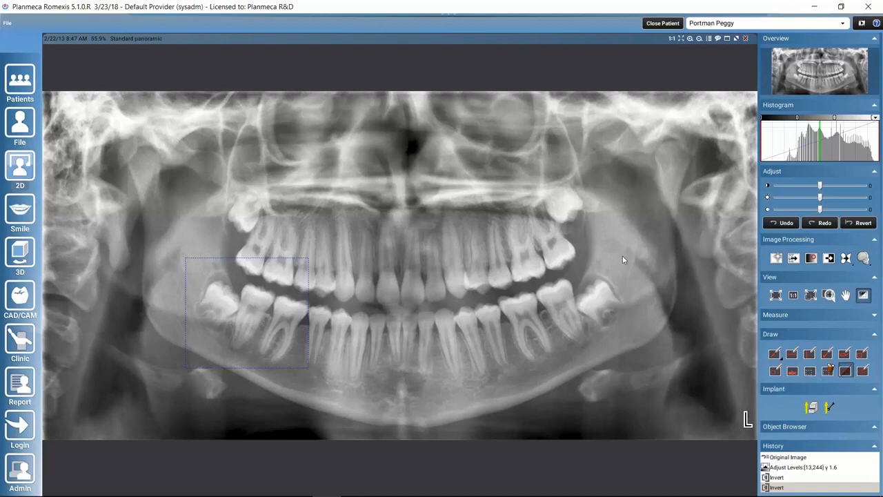
{"action": "mouse_move", "coordinate": [821, 187]}
{"action": "left_mouse_down"}
{"action": "mouse_move", "coordinate": [859, 183]}
{"action": "mouse_move", "coordinate": [821, 187]}
{"action": "left_mouse_up"}
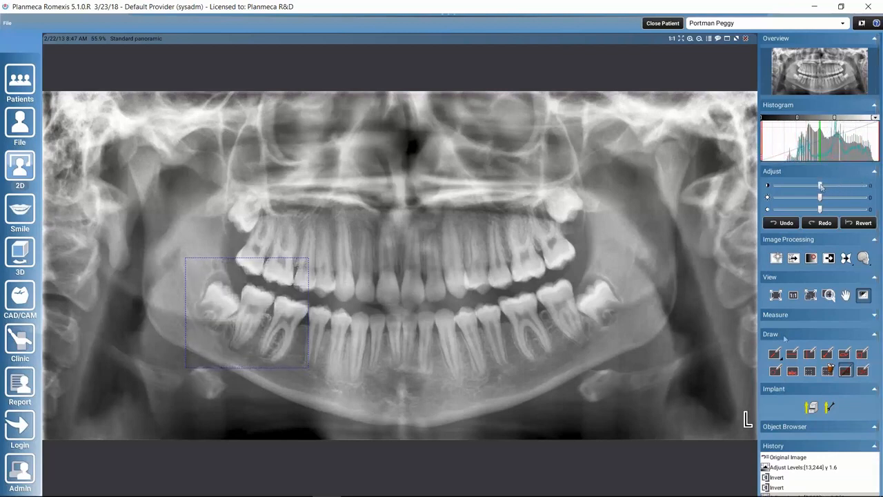
Collapse Image Processing, expand Measure, and calibrate the image with a reference line between the front teeth set to 9.1 mm.
{"action": "left_click", "coordinate": [874, 241]}
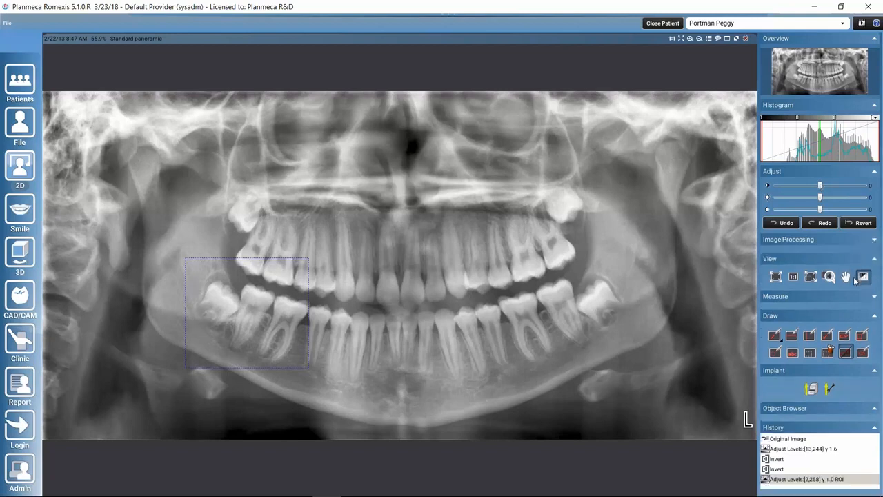
{"action": "left_click", "coordinate": [875, 297]}
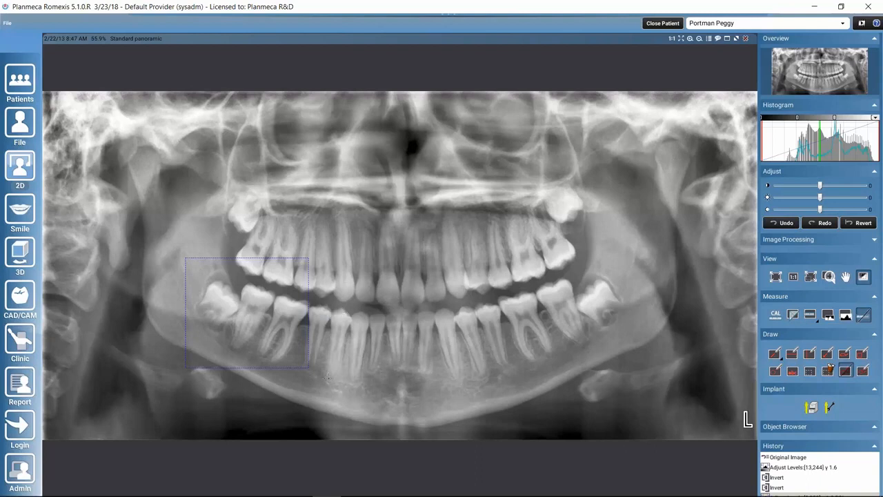
{"action": "left_click", "coordinate": [774, 315]}
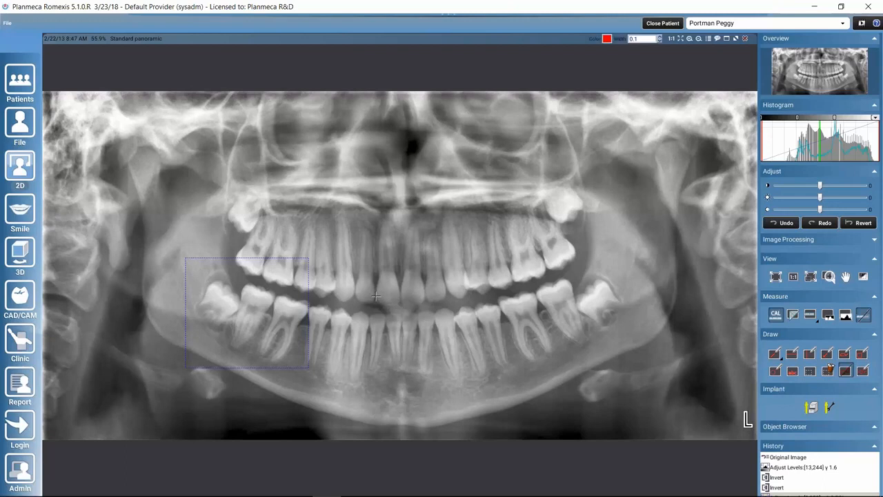
{"action": "left_click_drag", "start_coordinate": [386, 298], "coordinate": [399, 332]}
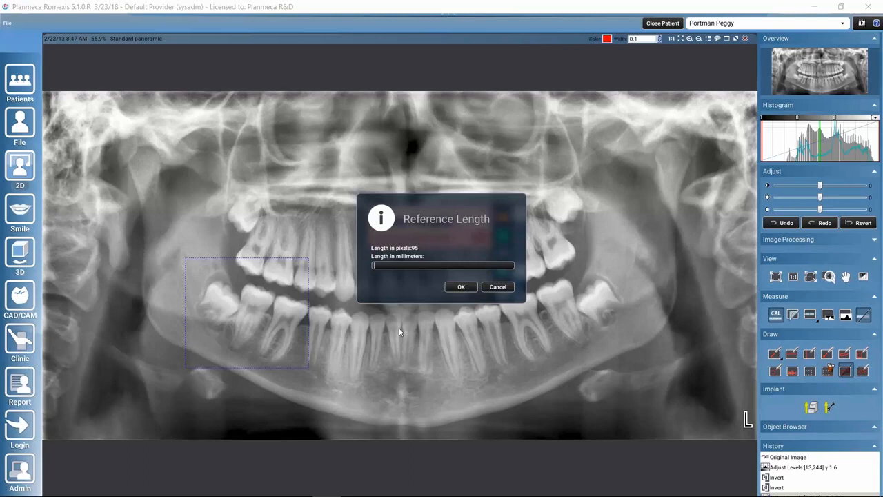
{"action": "type", "text": "9.1"}
{"action": "left_click", "coordinate": [459, 287]}
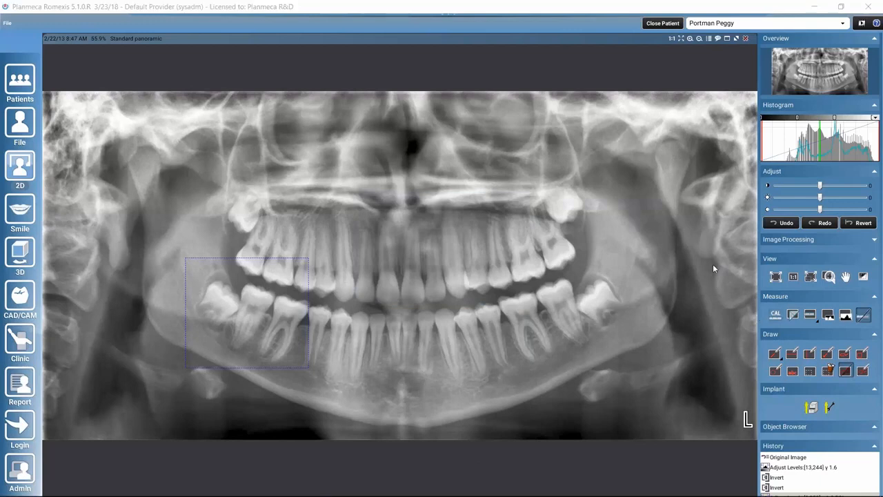
Measure the width of the upper central incisor just right of the midline along its biting edge.
{"action": "left_click", "coordinate": [811, 316]}
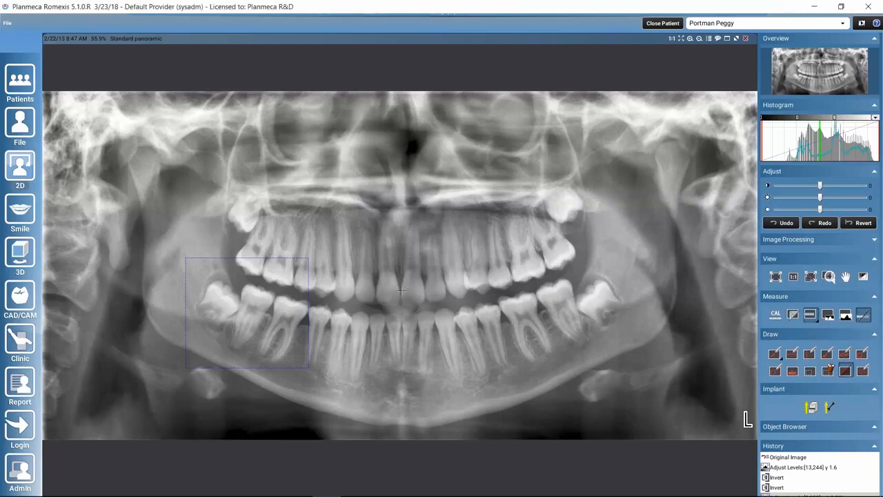
{"action": "left_click", "coordinate": [400, 294]}
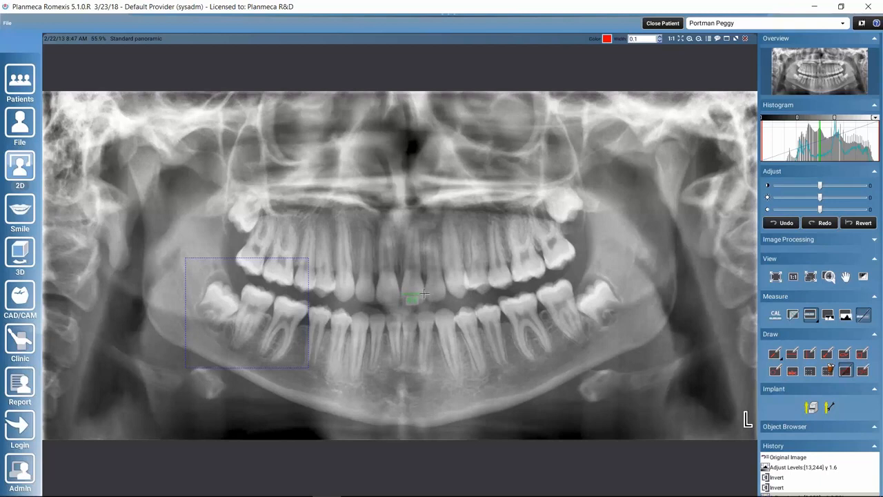
{"action": "left_click", "coordinate": [423, 294]}
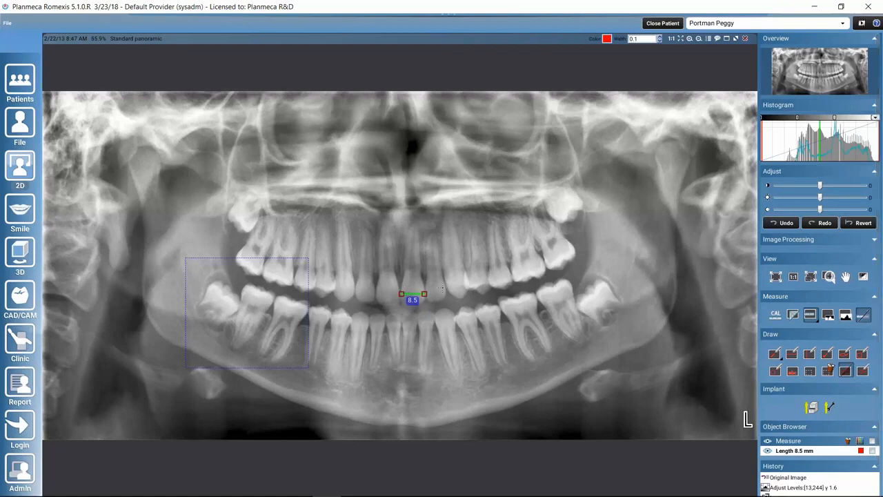
View the length measurement options, then hide and redisplay the value label of the incisor measurement.
{"action": "left_click", "coordinate": [818, 322]}
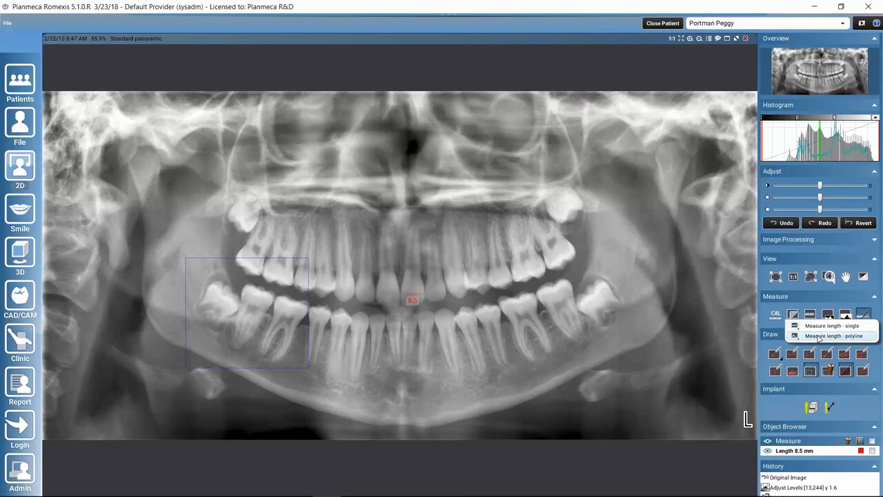
{"action": "left_click", "coordinate": [878, 310]}
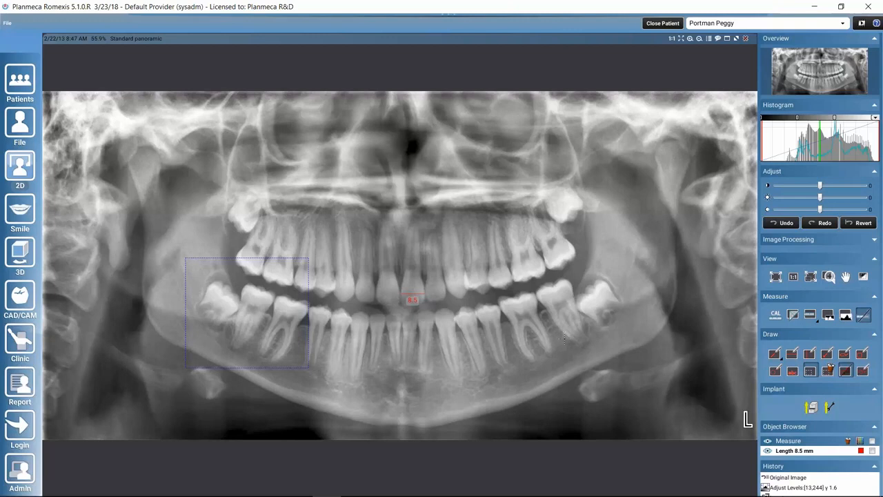
{"action": "left_click", "coordinate": [865, 318]}
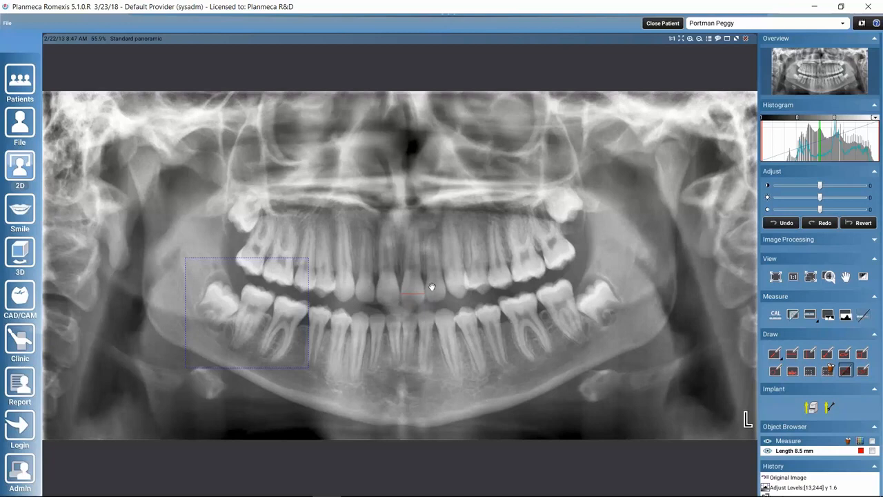
{"action": "left_click", "coordinate": [866, 319]}
Add the text annotation "note" over the upper molars at the image's right and draw an arrow from it to the tooth below.
{"action": "left_click", "coordinate": [793, 372]}
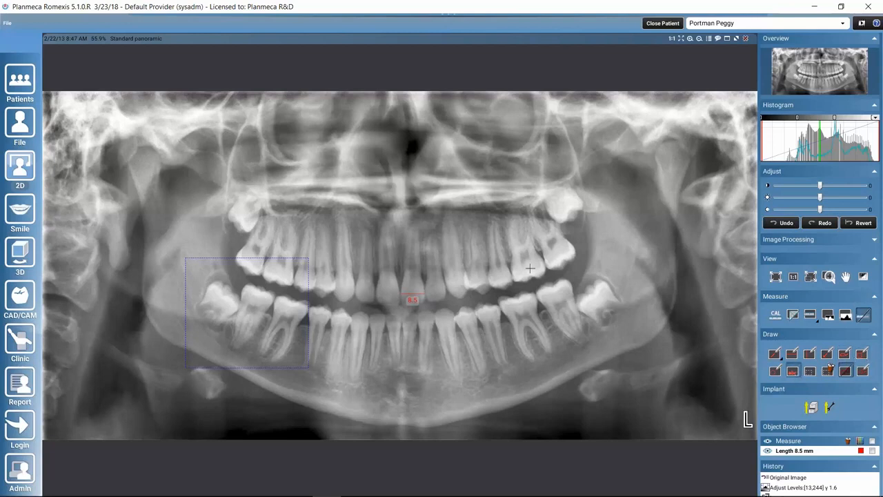
{"action": "left_click", "coordinate": [418, 314]}
{"action": "type", "text": "note"}
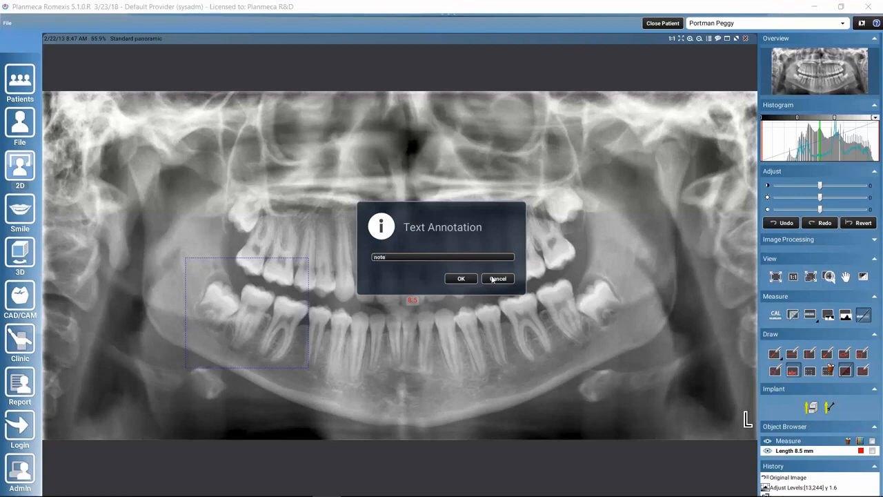
{"action": "left_click", "coordinate": [461, 279]}
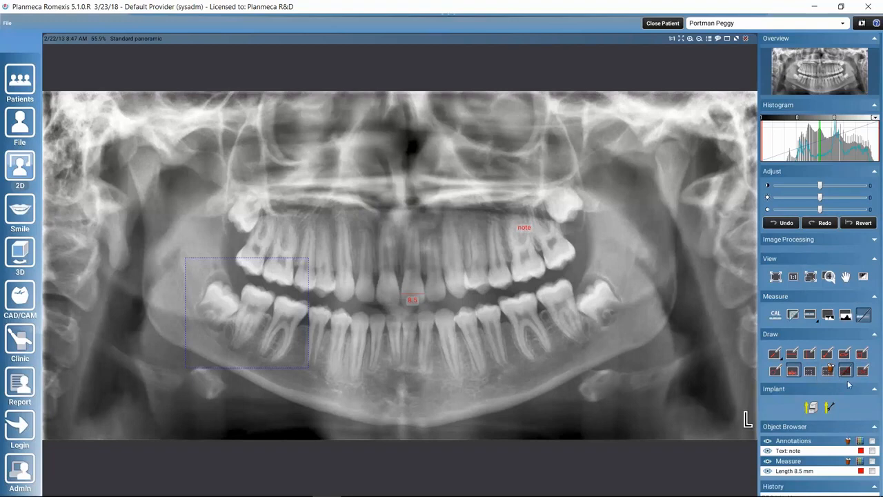
{"action": "left_click", "coordinate": [827, 354]}
{"action": "left_click_drag", "start_coordinate": [518, 241], "coordinate": [515, 268]}
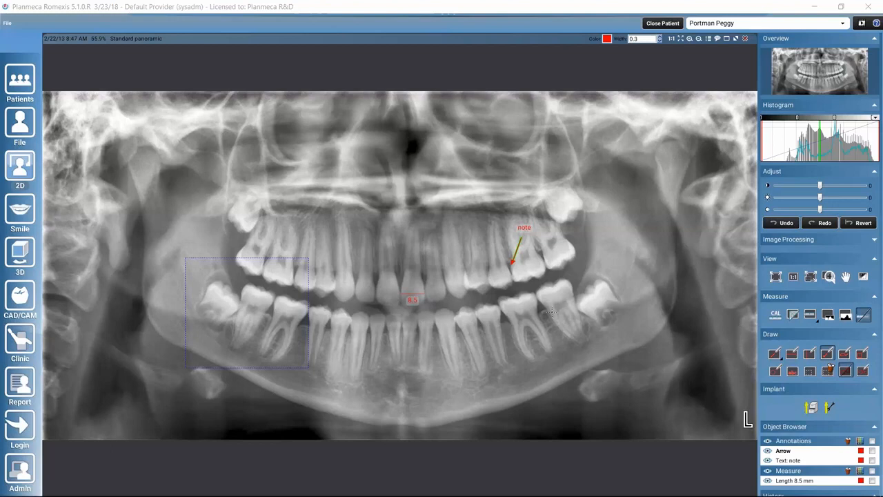
Hide all Measure objects on the image and show them again.
{"action": "scroll", "coordinate": [778, 406], "scroll_direction": "down", "scroll_amount": 3}
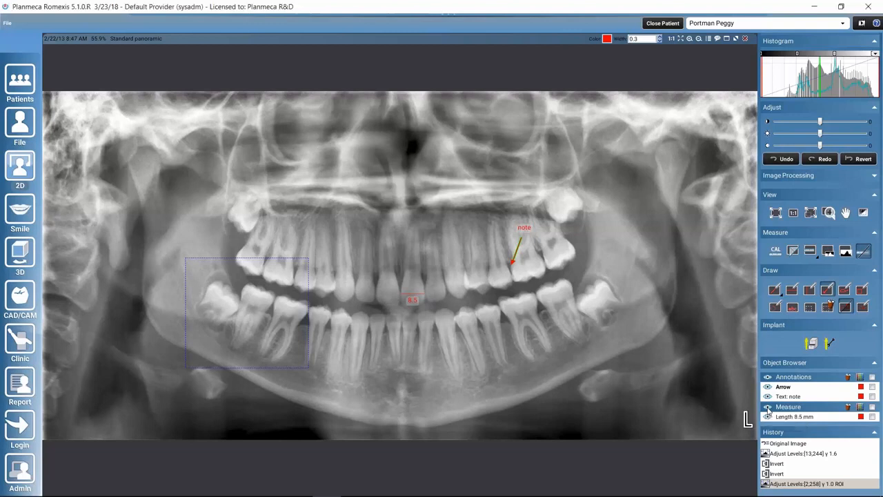
{"action": "left_click", "coordinate": [768, 407]}
{"action": "left_click", "coordinate": [767, 407]}
Recolour the "note" text annotation magenta and set the arrow's line width to 0.6.
{"action": "left_click", "coordinate": [786, 397]}
{"action": "left_click", "coordinate": [607, 39]}
{"action": "left_click", "coordinate": [592, 61]}
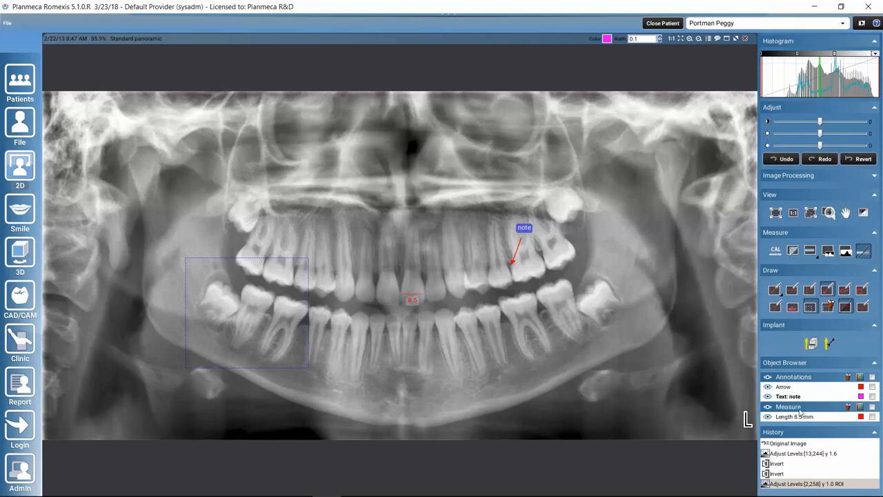
{"action": "left_click", "coordinate": [783, 387]}
{"action": "left_click", "coordinate": [659, 38]}
{"action": "left_click", "coordinate": [660, 37]}
Delete the "note" text annotation, keeping the arrow.
{"action": "left_click", "coordinate": [872, 397]}
{"action": "left_click", "coordinate": [848, 377]}
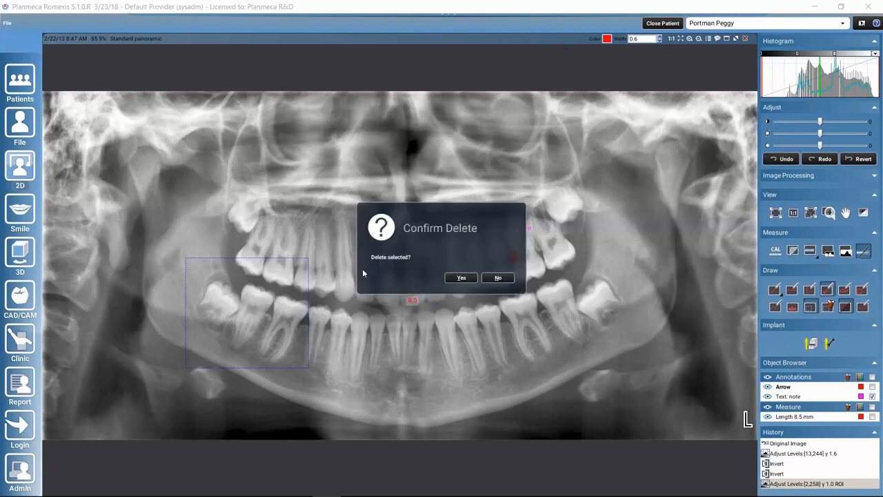
{"action": "left_click", "coordinate": [461, 278]}
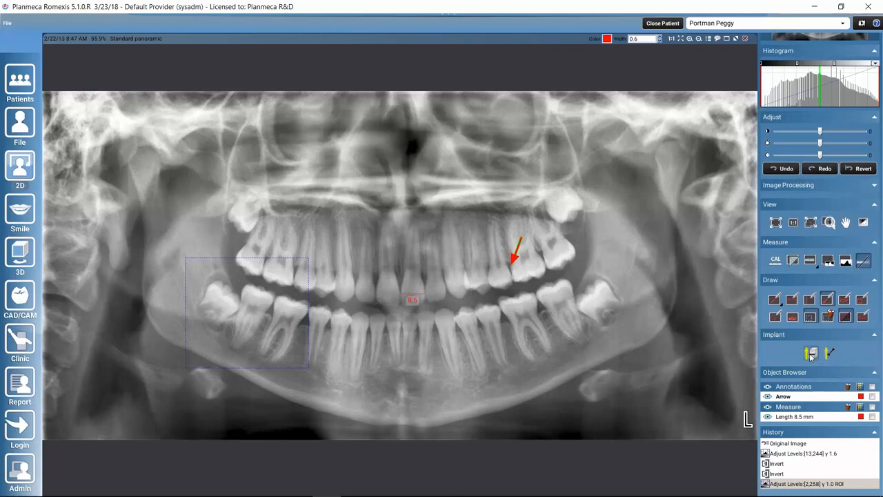
Choose the CAMLOG CONELOG SCREW-LINE Promote plus implant model C1062.4311, diameter 4.3 and length 11.0, from the implant library.
{"action": "left_click", "coordinate": [812, 354]}
{"action": "left_click", "coordinate": [812, 353]}
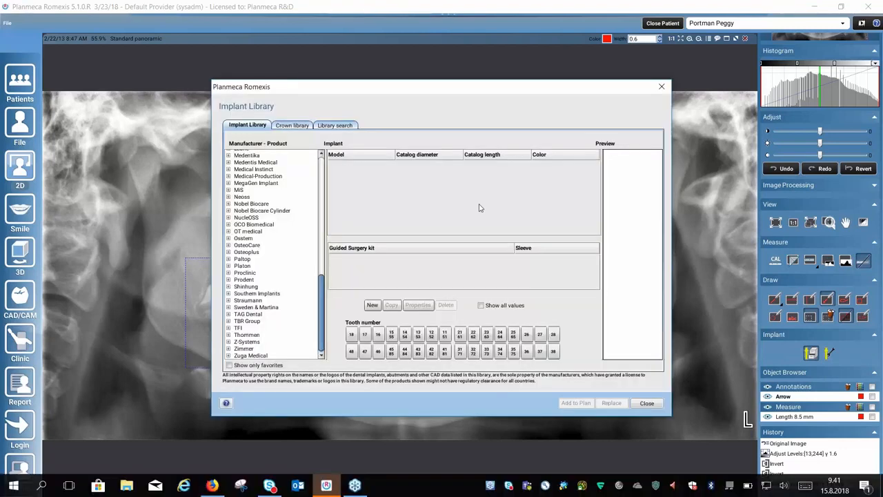
{"action": "left_click_drag", "start_coordinate": [492, 97], "coordinate": [651, 75]}
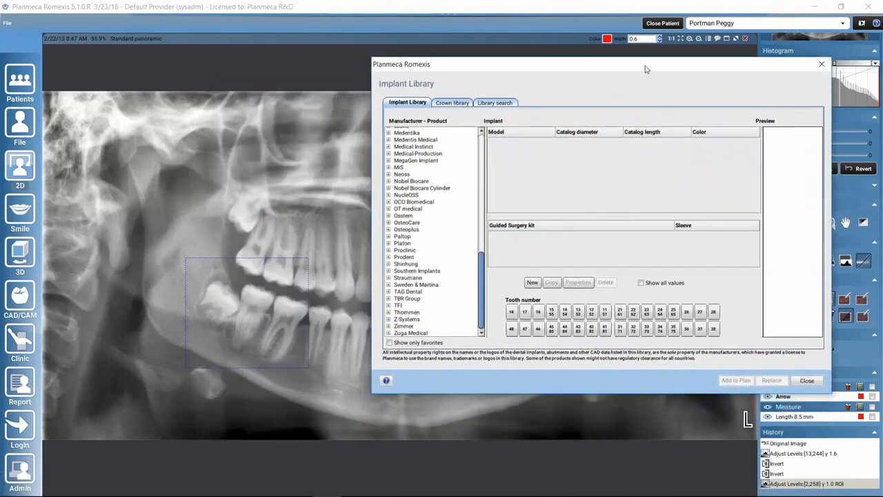
{"action": "left_click_drag", "start_coordinate": [599, 65], "coordinate": [580, 92]}
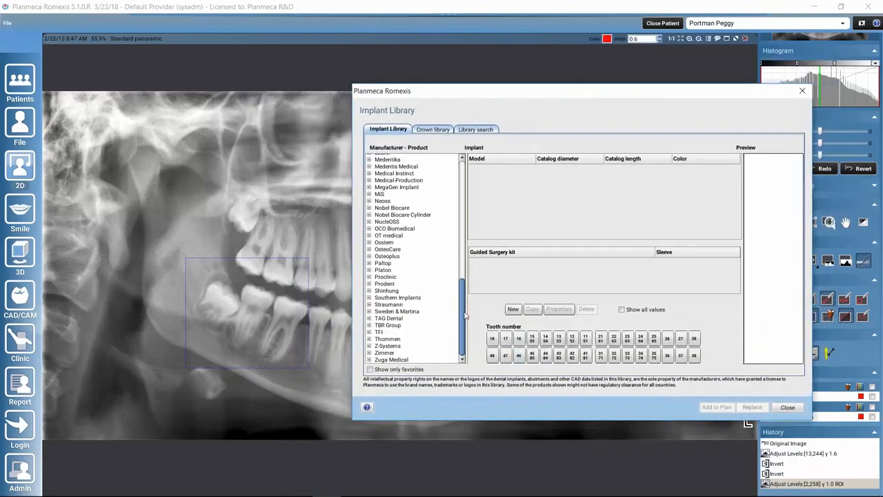
{"action": "left_click_drag", "start_coordinate": [464, 314], "coordinate": [458, 184]}
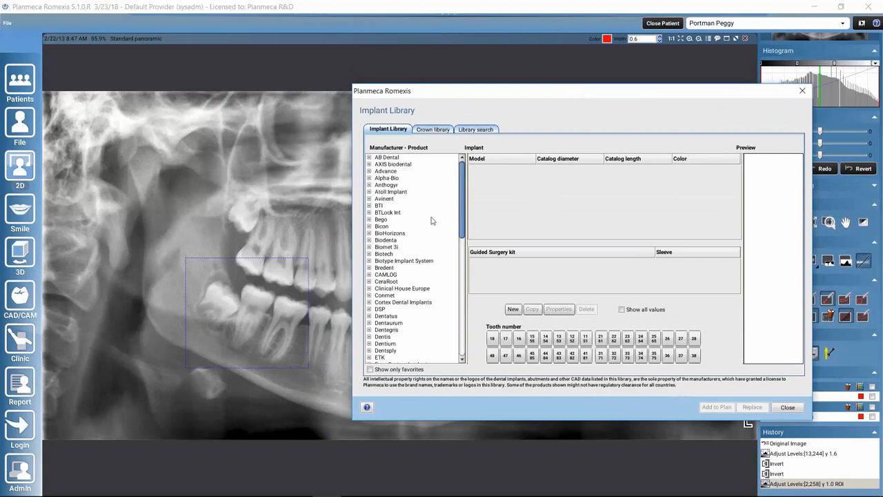
{"action": "left_click", "coordinate": [369, 275]}
{"action": "left_click", "coordinate": [391, 283]}
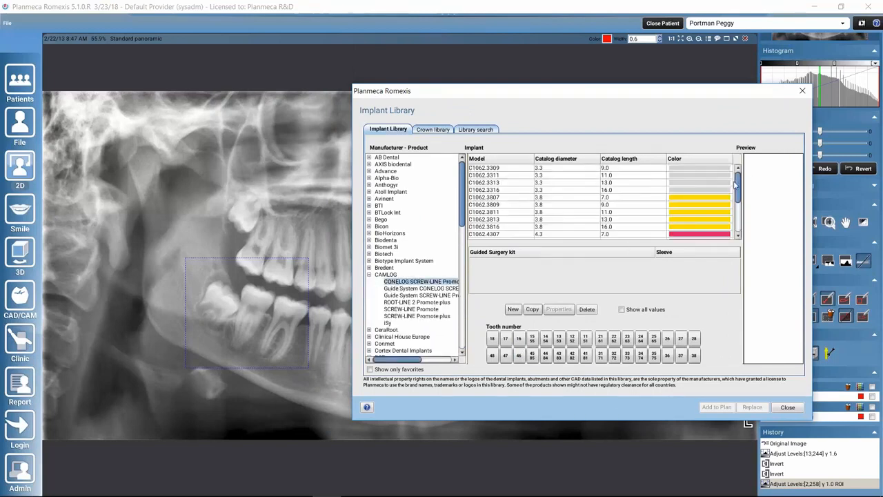
{"action": "scroll", "coordinate": [736, 186], "scroll_direction": "down", "scroll_amount": 3}
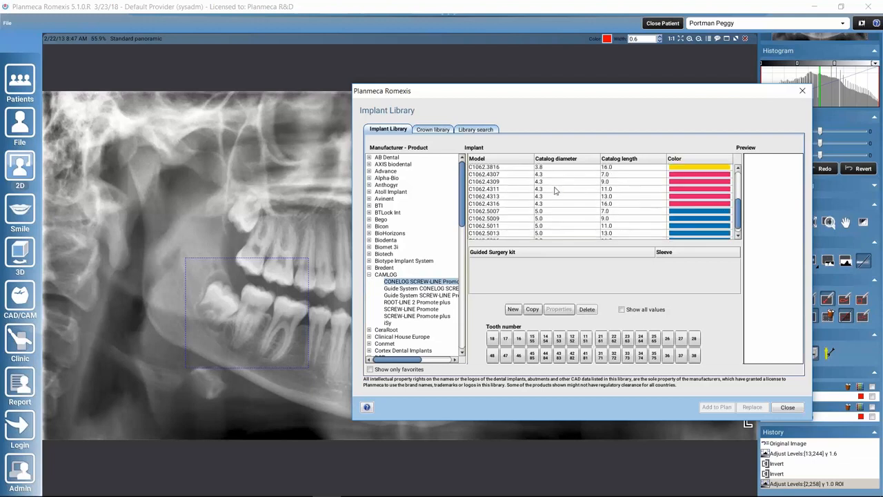
{"action": "left_click", "coordinate": [556, 189]}
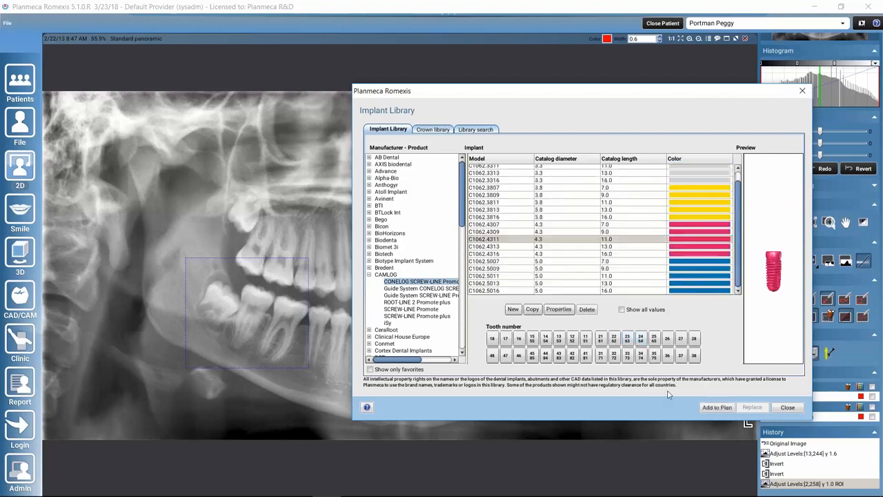
Add the chosen implant to the plan beside the upper wisdom tooth at the image's right and tilt it slightly.
{"action": "left_click", "coordinate": [716, 407]}
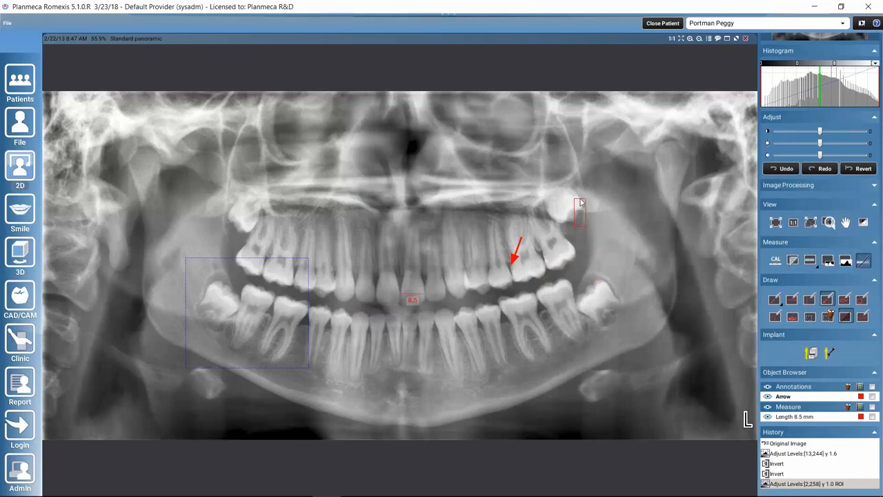
{"action": "left_click", "coordinate": [591, 243]}
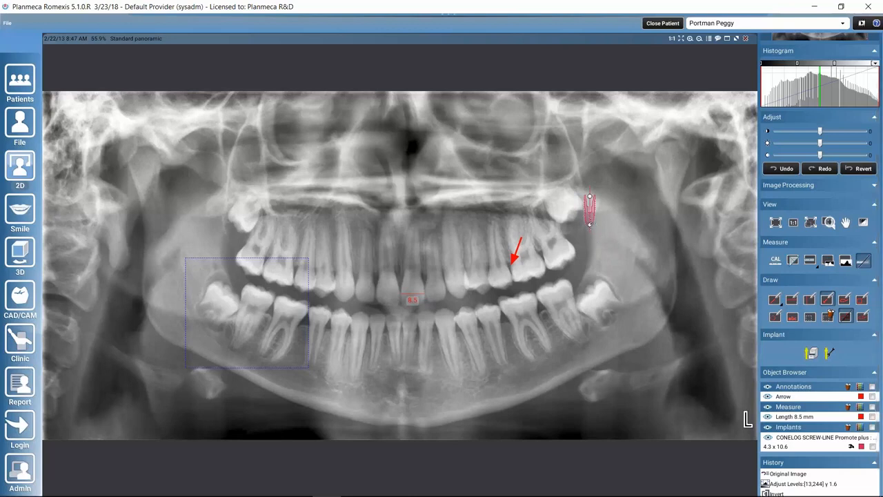
{"action": "left_click_drag", "start_coordinate": [588, 223], "coordinate": [584, 162]}
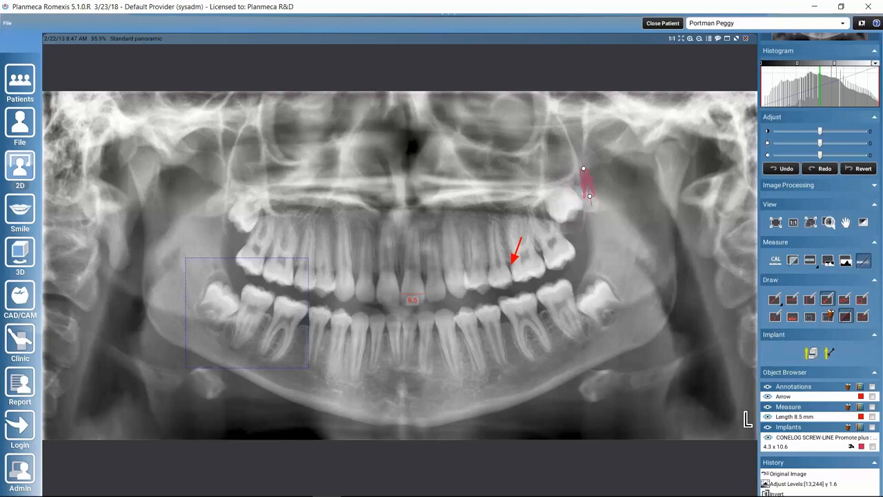
{"action": "left_click_drag", "start_coordinate": [585, 177], "coordinate": [592, 204]}
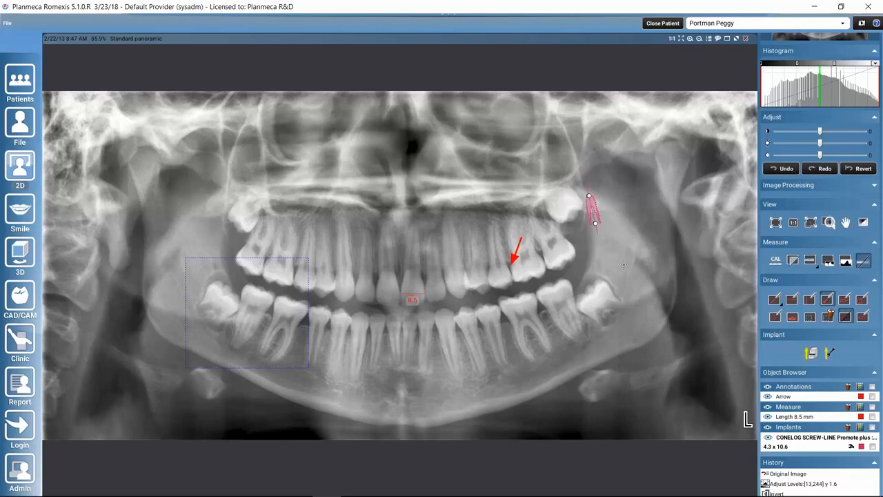
Review the placed implant's properties, including manufacturer, model, length and diameter, and close them.
{"action": "left_click", "coordinate": [829, 353]}
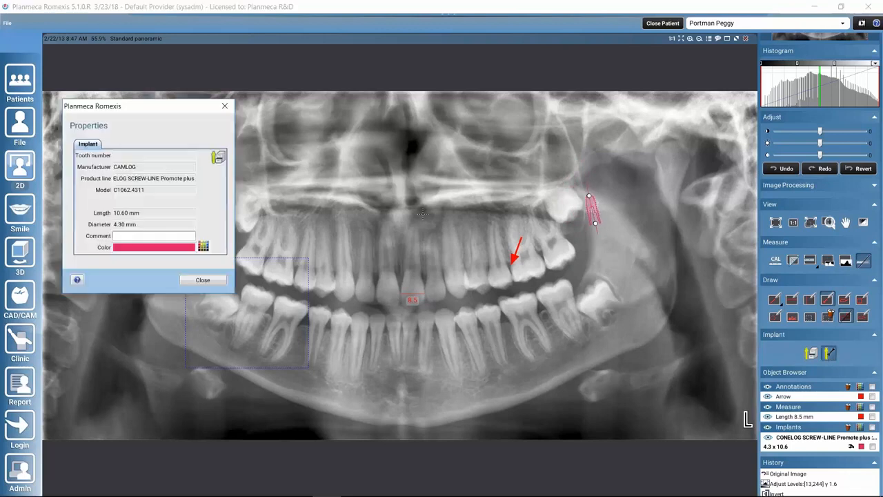
{"action": "left_click", "coordinate": [180, 95]}
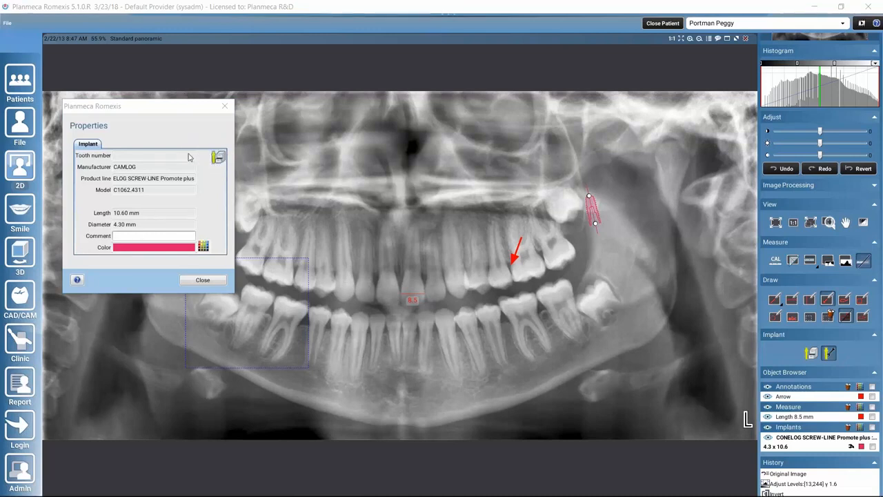
{"action": "left_click_drag", "start_coordinate": [171, 110], "coordinate": [299, 100]}
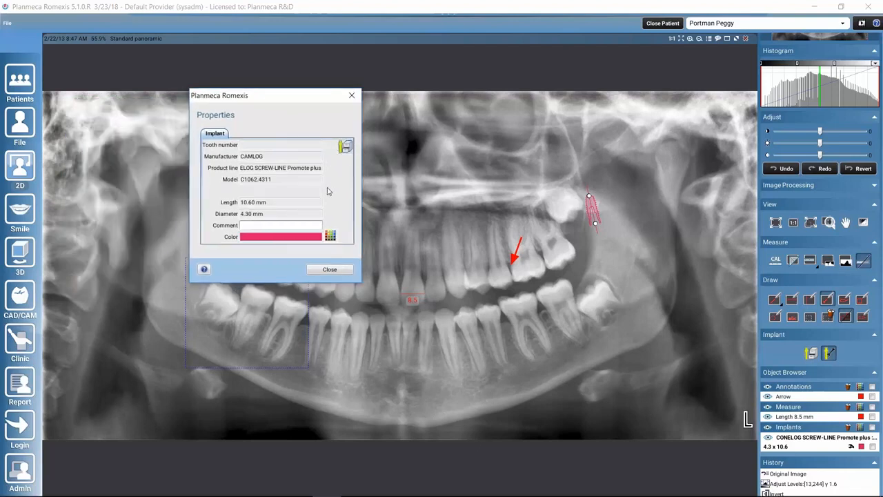
{"action": "left_click", "coordinate": [351, 95]}
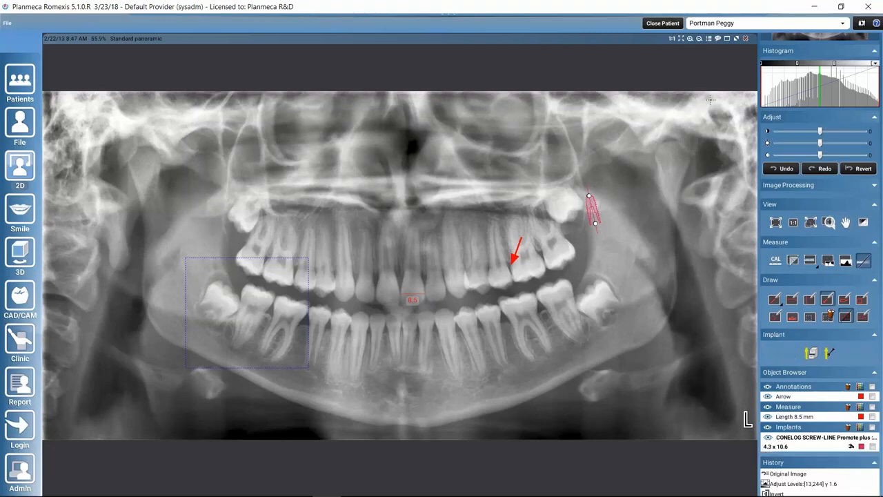
Open the 3/18/15 1:13 PM panoramic image in place of the current one and switch it to SmartPan layer 4 of 9.
{"action": "left_click", "coordinate": [745, 39]}
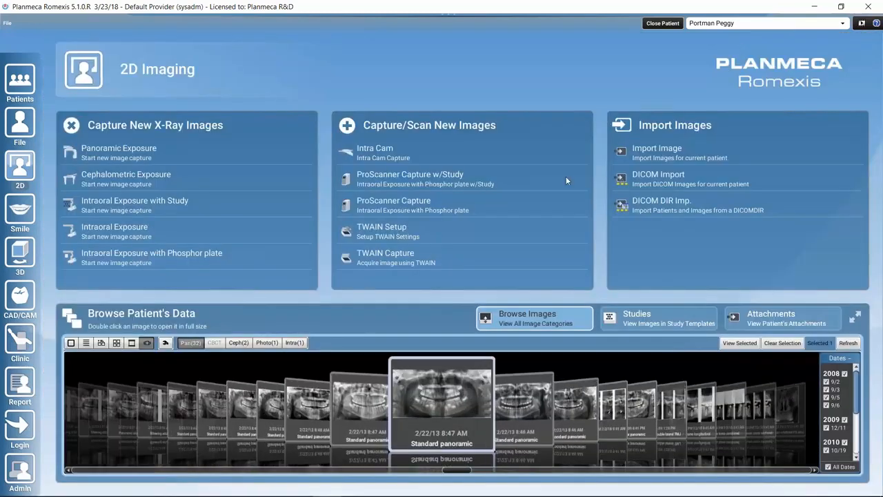
{"action": "left_click", "coordinate": [100, 414]}
{"action": "left_click", "coordinate": [272, 414]}
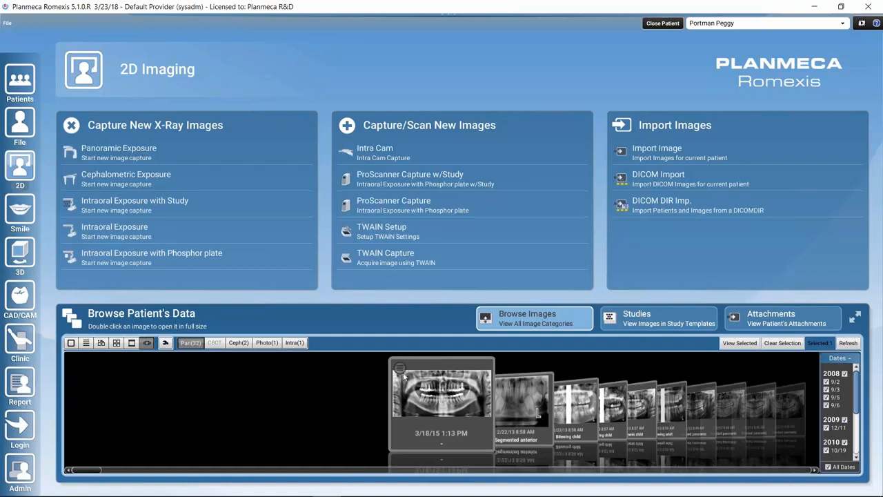
{"action": "double_click", "coordinate": [439, 399]}
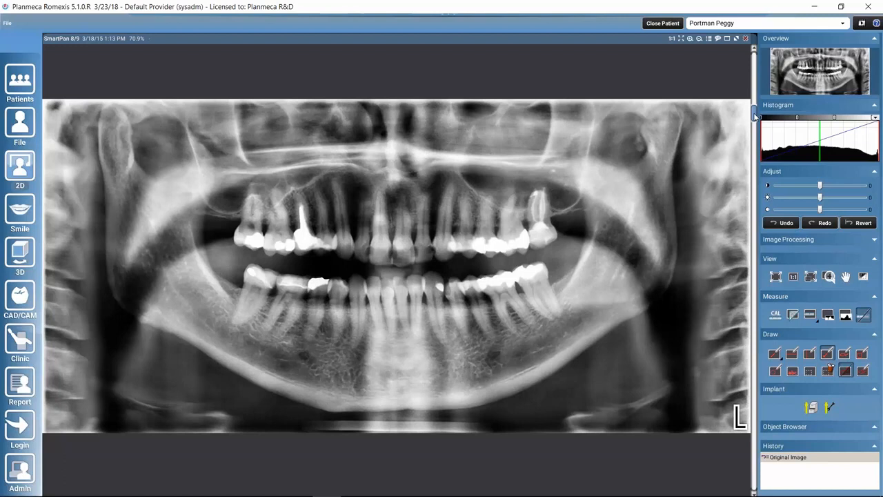
{"action": "left_click_drag", "start_coordinate": [755, 119], "coordinate": [753, 336]}
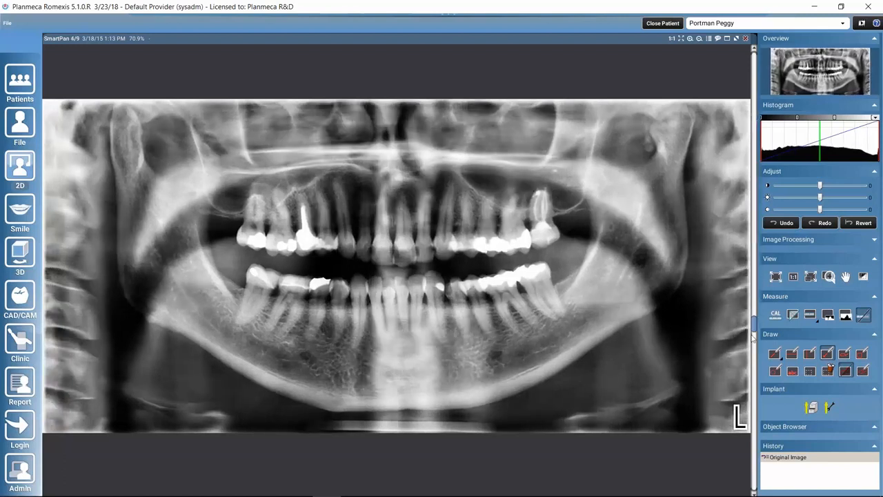